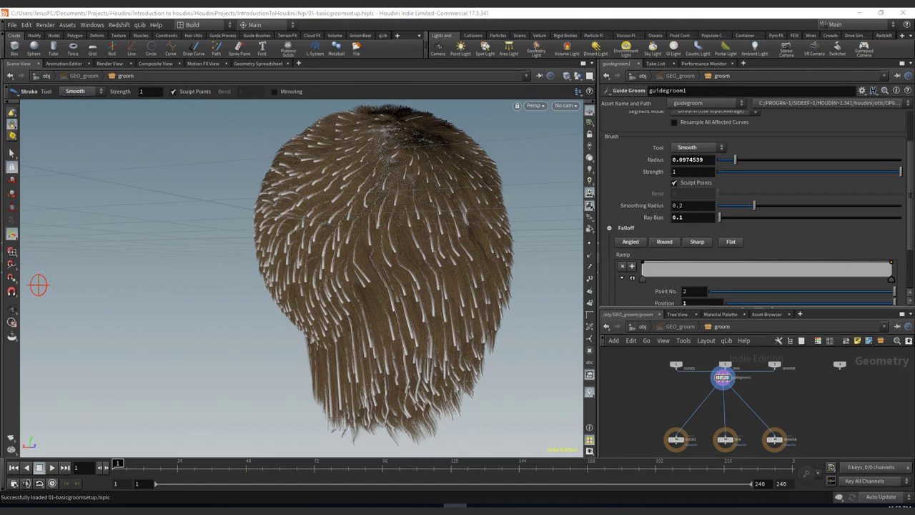
Switch the groom brush to Lift and hide the generated hair so only the guides of GEO_groom are displayed
click(693, 148)
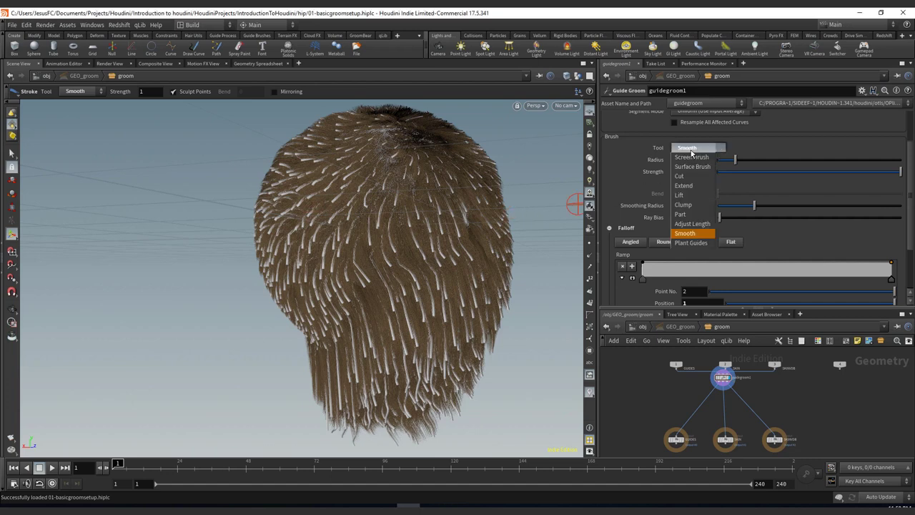
click(683, 195)
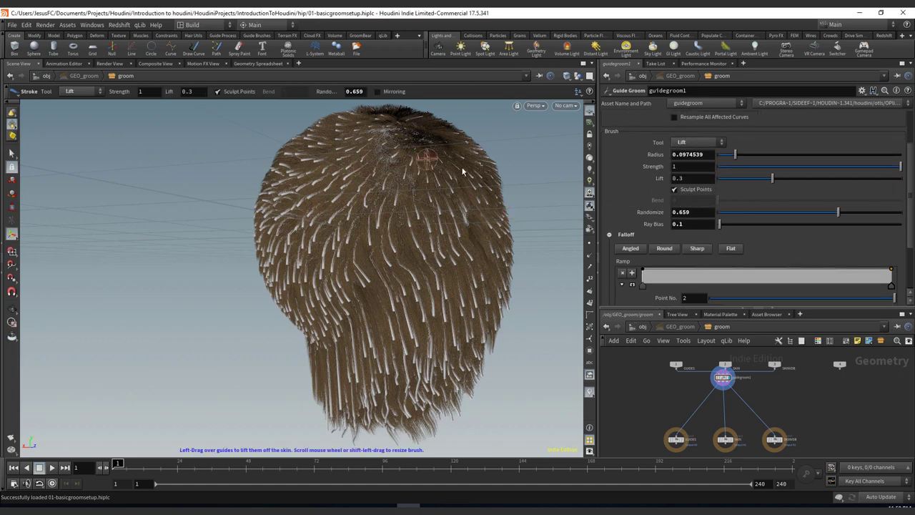
click(641, 326)
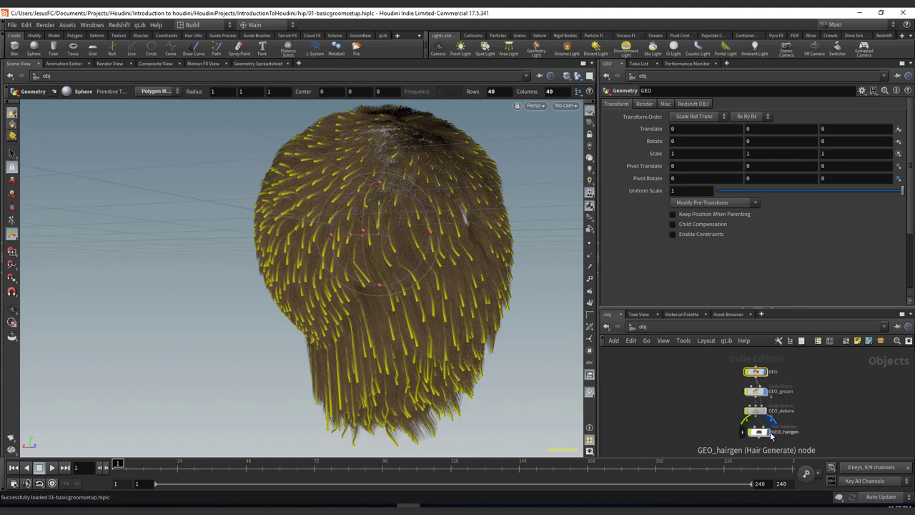
click(765, 412)
double_click(756, 392)
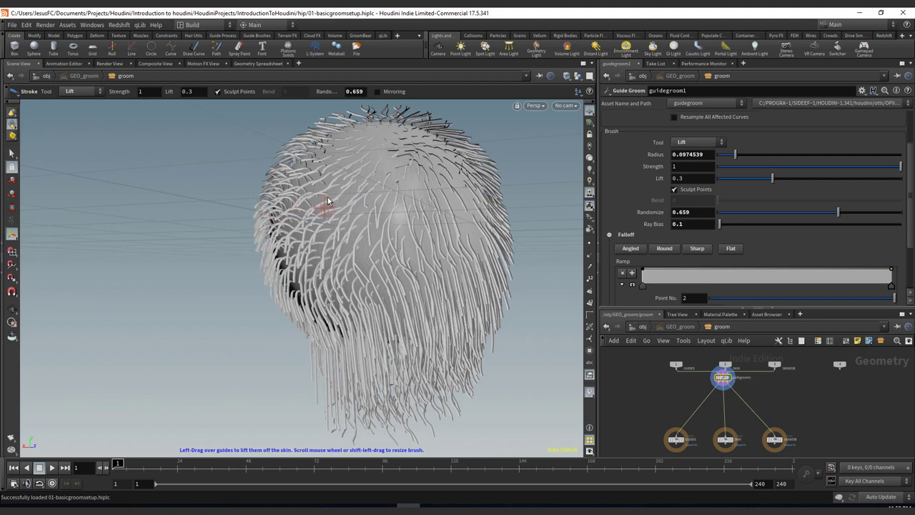
Enlarge the Lift brush radius to about 0.51 and set its strength to 10
shift+drag(330, 200, 378, 201)
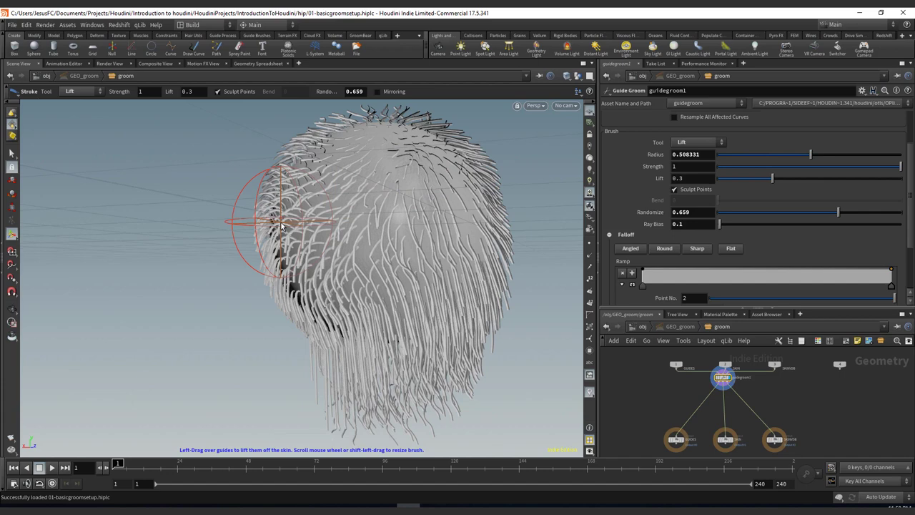
alt+middle_drag(290, 154, 204, 191)
alt+drag(220, 165, 205, 187)
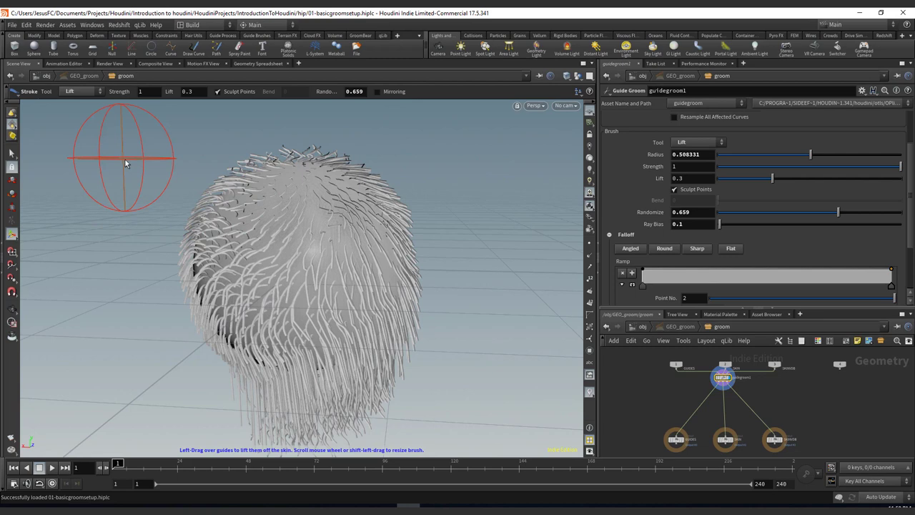
mouse_move(125, 159)
alt+mouse_down()
mouse_move(208, 169)
mouse_move(237, 185)
alt+mouse_up()
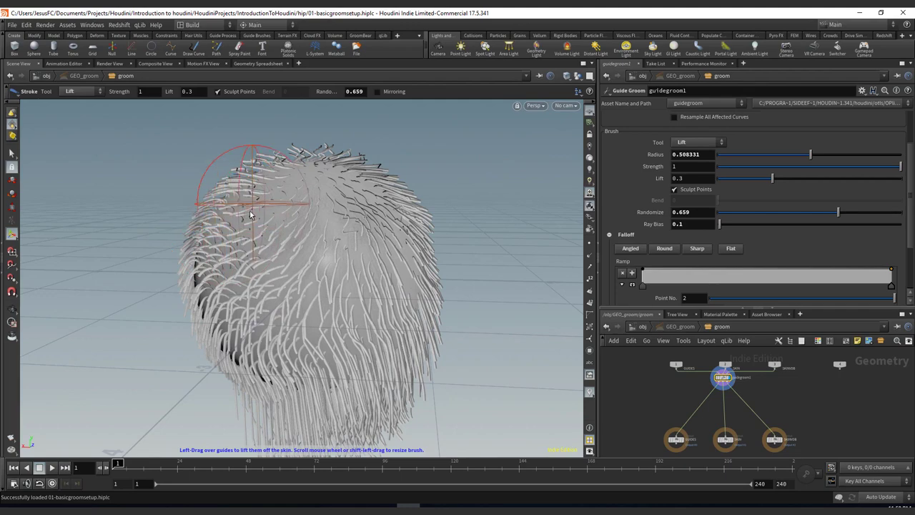
mouse_move(268, 222)
alt+mouse_down()
mouse_move(331, 229)
mouse_move(320, 242)
alt+mouse_up()
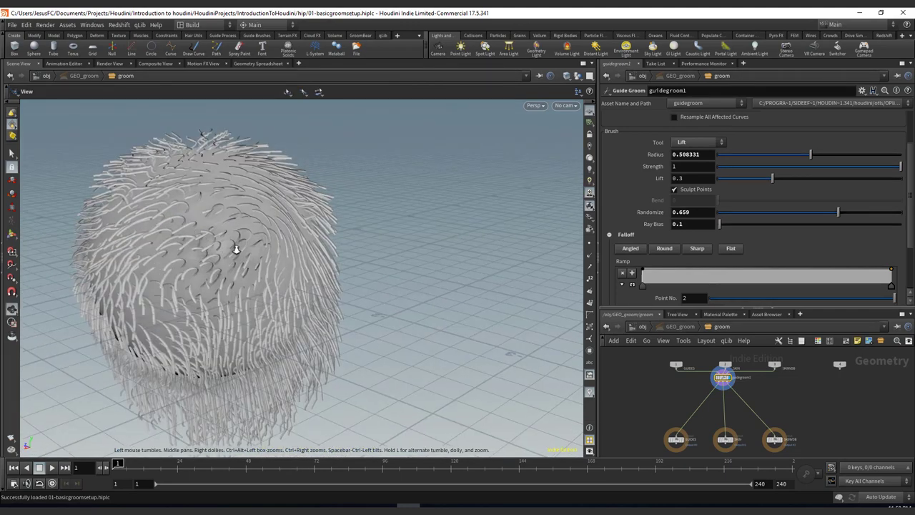
alt+drag(235, 250, 355, 222)
mouse_move(415, 174)
alt+mouse_down()
mouse_move(279, 217)
mouse_move(275, 248)
alt+mouse_up()
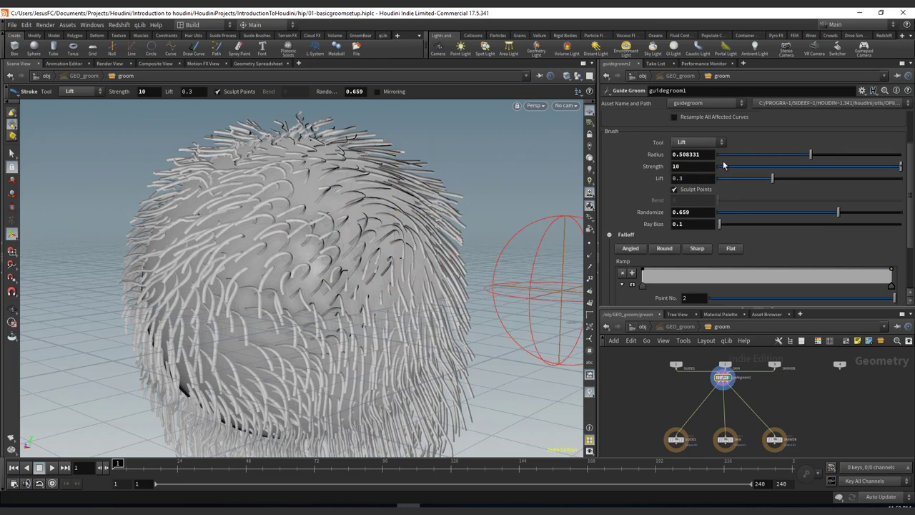
Recache the groom strokes and brush the Lift tool over the guides on the side of the head
drag(913, 149, 912, 115)
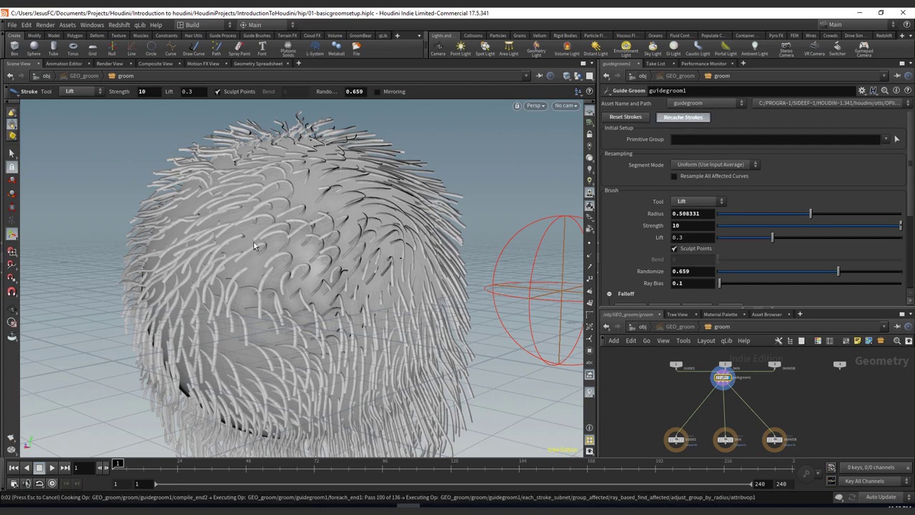
mouse_move(253, 245)
alt+mouse_down()
mouse_move(246, 249)
mouse_move(253, 252)
alt+mouse_up()
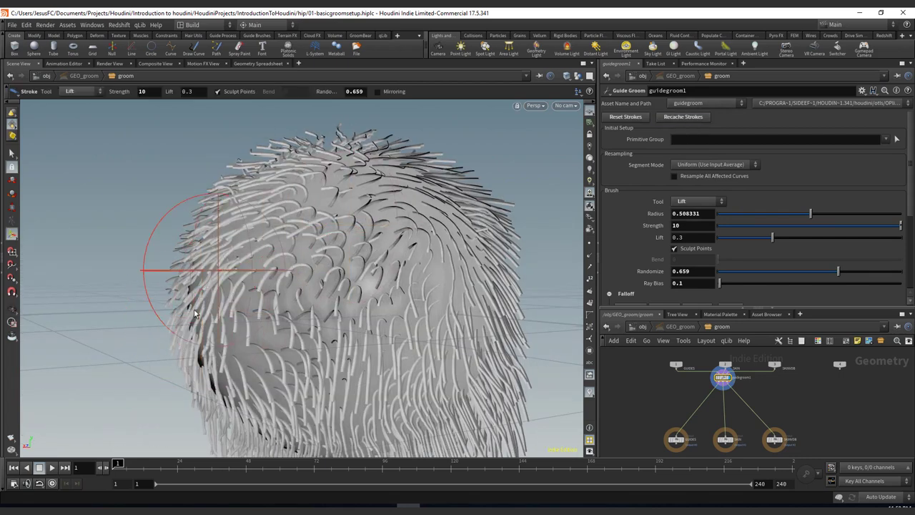
mouse_move(196, 321)
mouse_down()
mouse_move(211, 346)
mouse_move(205, 333)
mouse_move(208, 349)
mouse_move(183, 348)
mouse_move(214, 343)
mouse_up()
Try lifting the guides with a brush radius of about 1.68 and a Lift amount of 1, and undo the stroke
alt+middle_drag(217, 341, 247, 240)
shift+drag(251, 240, 292, 240)
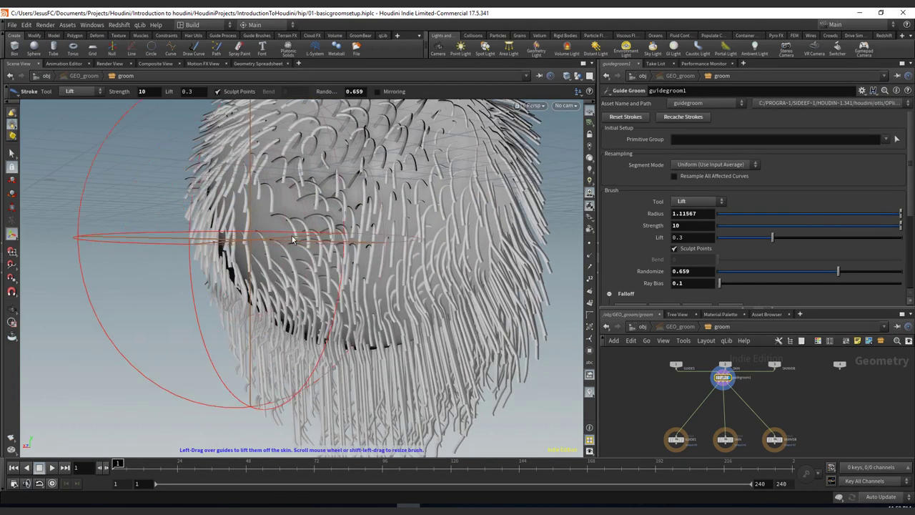
scroll(292, 240, up, 3)
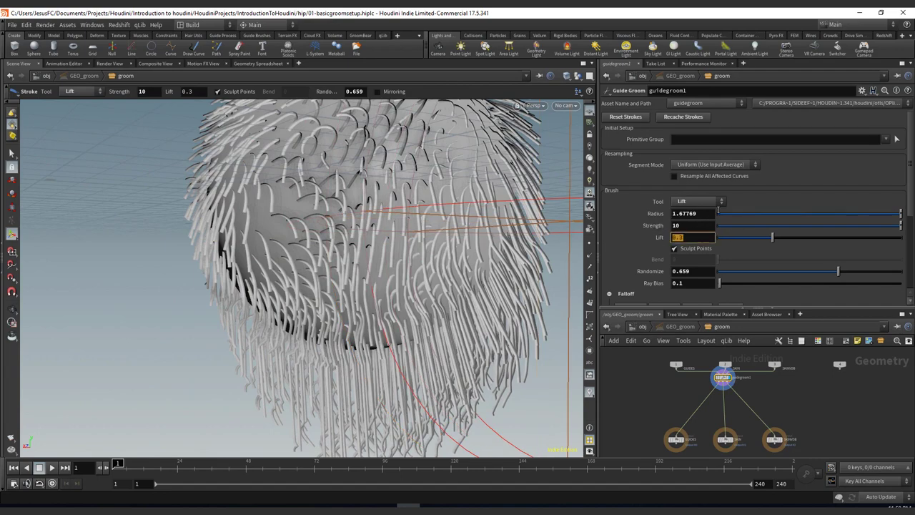
mouse_move(309, 258)
mouse_down()
mouse_move(243, 249)
mouse_move(317, 214)
mouse_move(238, 229)
mouse_move(279, 206)
mouse_move(373, 260)
mouse_up()
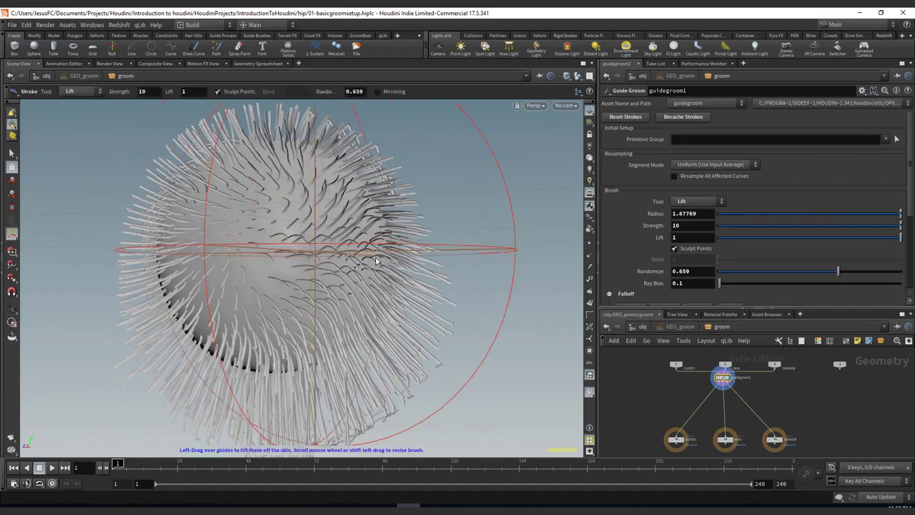
key(ctrl+z)
Reduce the brush radius to about 0.68, try a lift stroke across the side guides, and undo it
mouse_move(252, 262)
alt+mouse_down()
mouse_move(269, 240)
mouse_move(211, 246)
mouse_move(227, 245)
alt+mouse_up()
alt+drag(279, 234, 298, 224)
alt+scroll(276, 218, up, 2)
alt+middle_drag(276, 218, 305, 225)
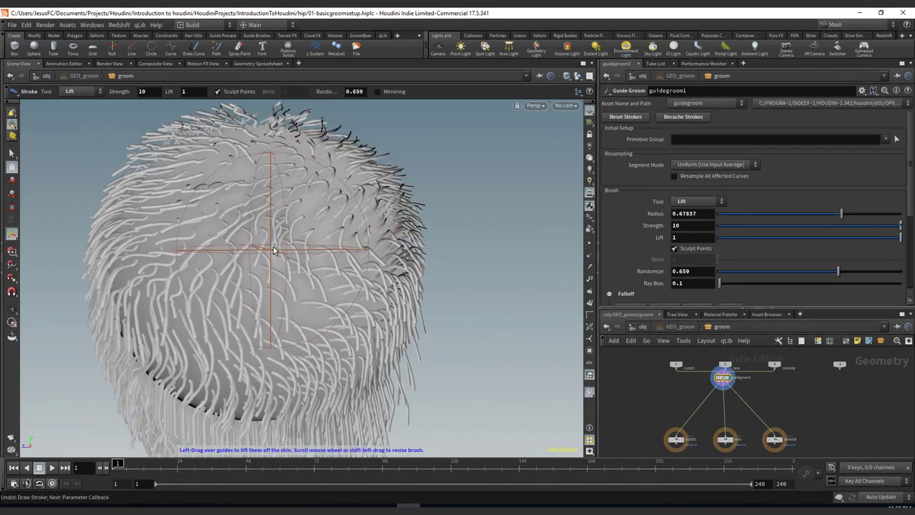
mouse_move(143, 246)
mouse_down()
mouse_move(81, 224)
mouse_move(146, 225)
mouse_move(220, 258)
mouse_up()
key(ctrl+z)
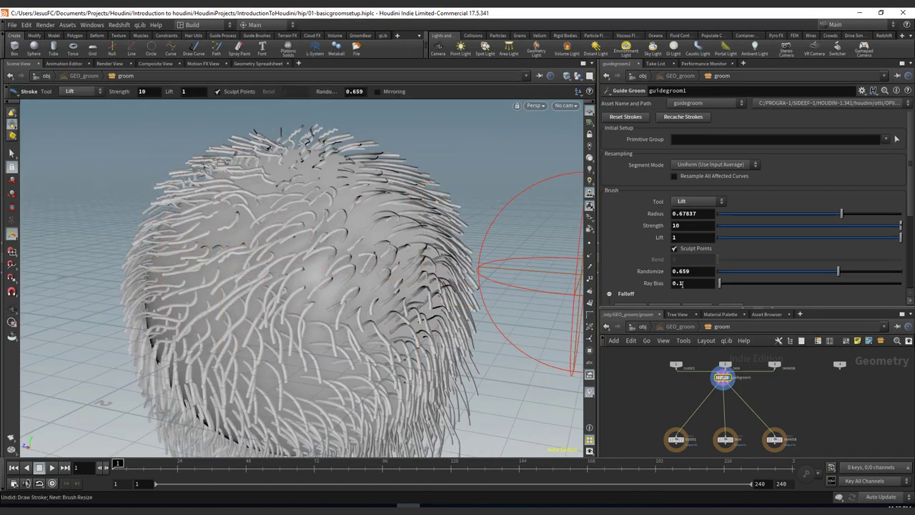
Set the Lift amount to 0.1 and try it on the guides of the head
drag(684, 237, 633, 237)
text(.1)
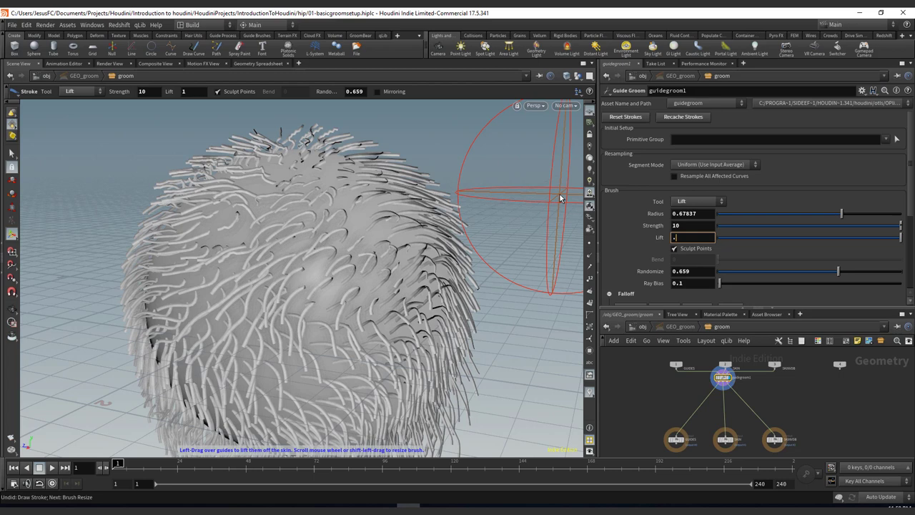
key(Return)
alt+drag(286, 227, 250, 226)
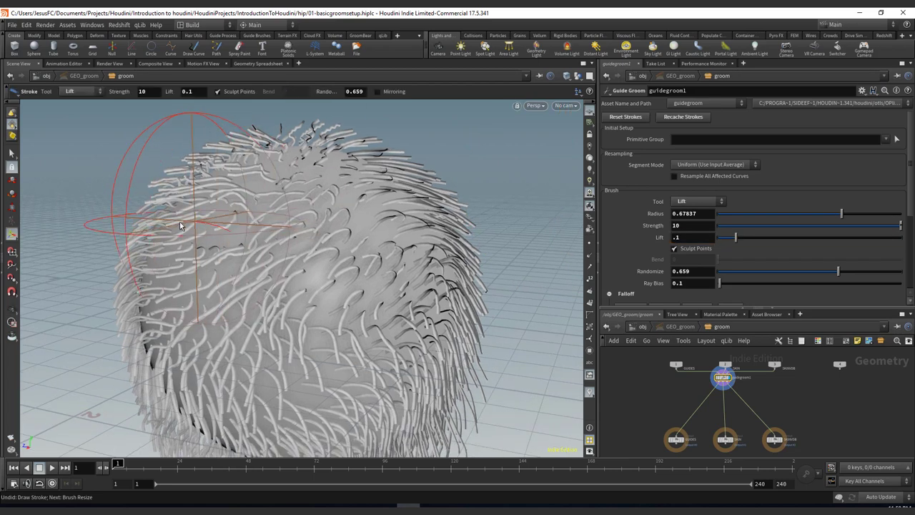
alt+drag(218, 331, 197, 244)
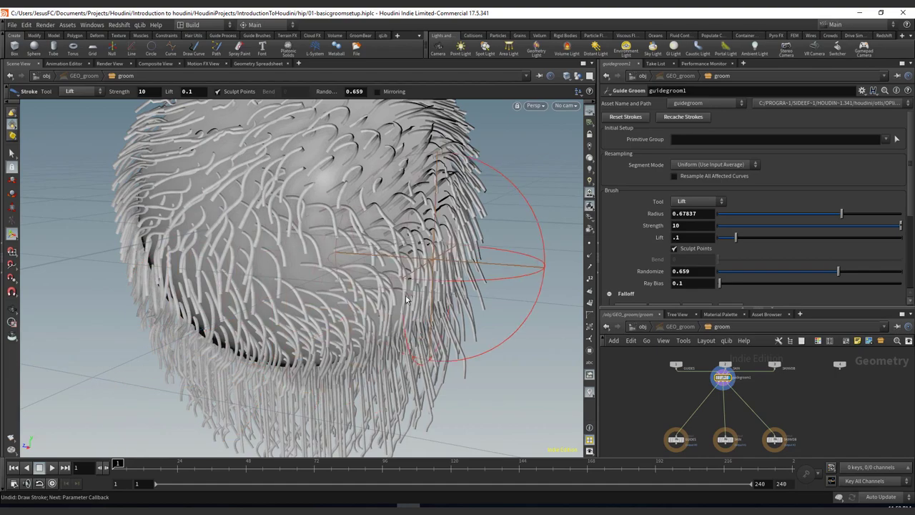
drag(335, 289, 327, 222)
Examine the shape and height of the guides around the head from several angles
alt+drag(261, 183, 188, 195)
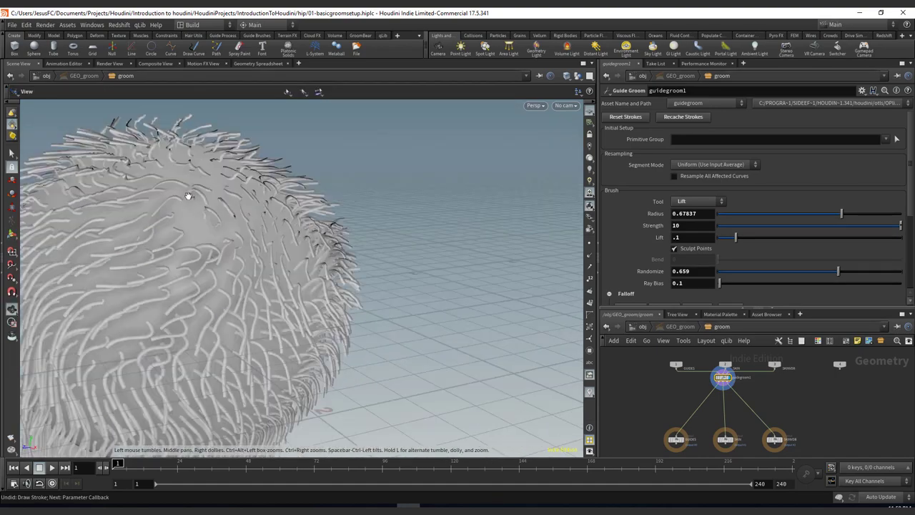
alt+middle_drag(188, 196, 334, 226)
alt+drag(153, 245, 159, 259)
alt+middle_drag(159, 260, 250, 249)
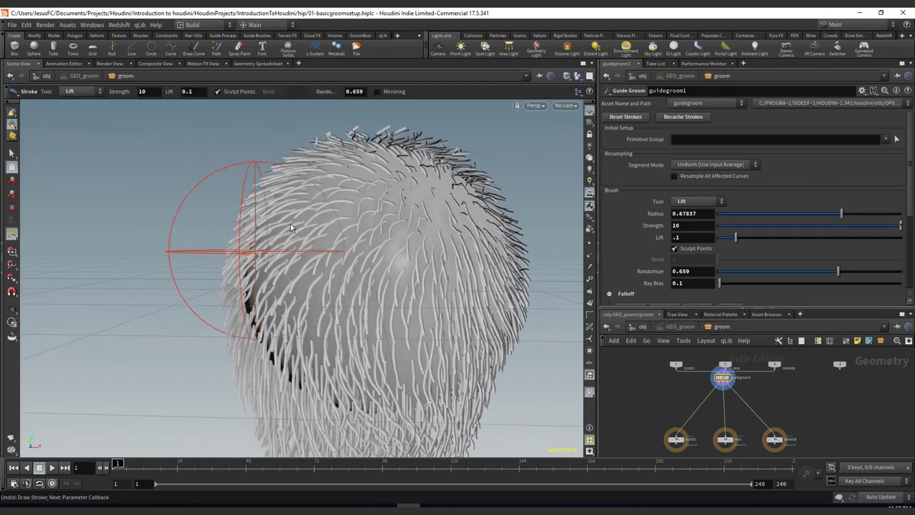
mouse_move(163, 231)
alt+right_down()
mouse_move(301, 235)
mouse_move(265, 235)
alt+right_up()
alt+middle_drag(264, 234, 196, 223)
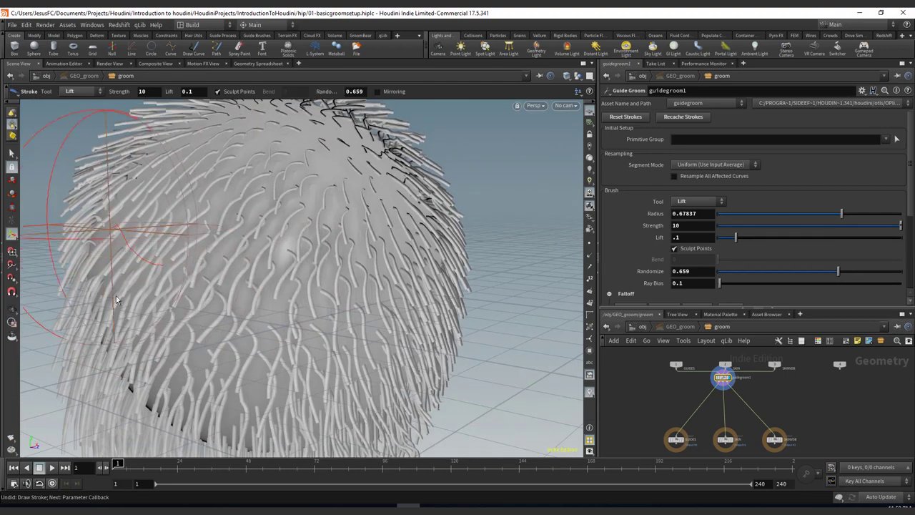
mouse_move(106, 216)
alt+mouse_down()
mouse_move(136, 233)
mouse_move(215, 195)
alt+mouse_up()
alt+drag(321, 163, 259, 207)
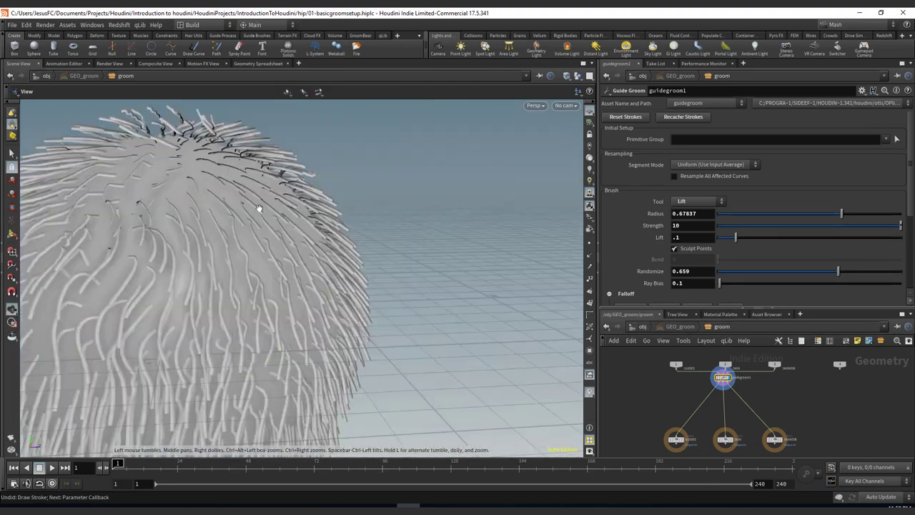
alt+right_drag(259, 206, 209, 207)
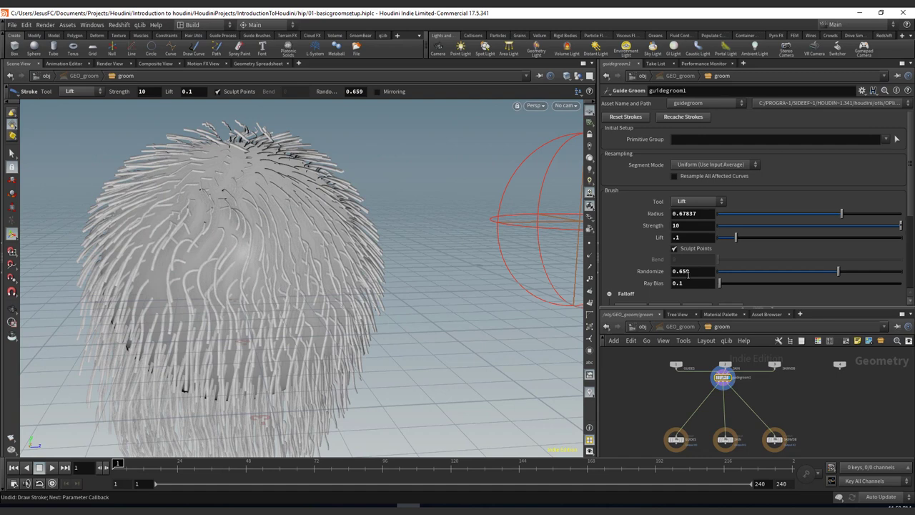
Try Lift amounts of 0.2 and 0.3 for the brush
text(.2)
key(Return)
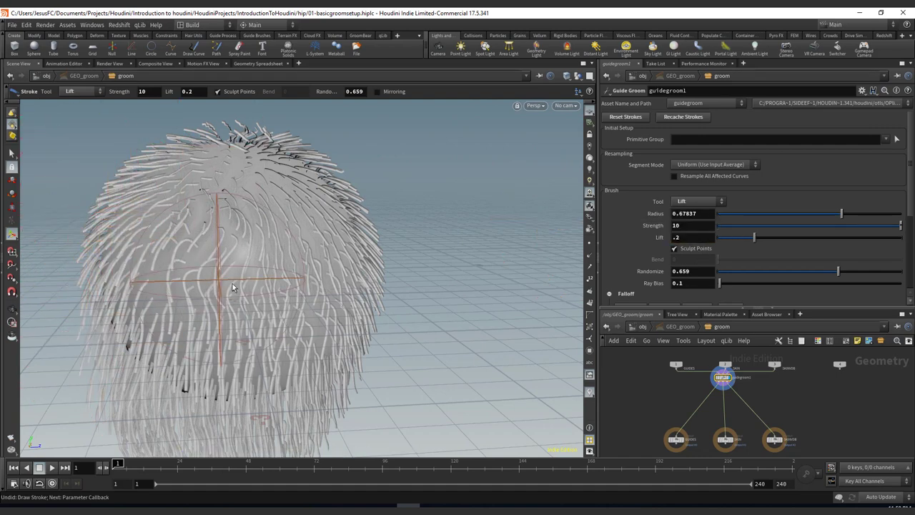
text(.3)
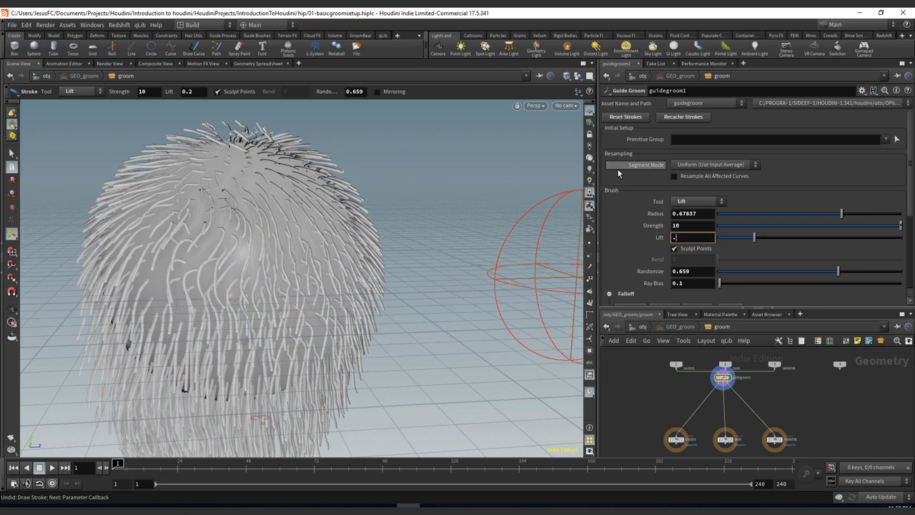
key(Return)
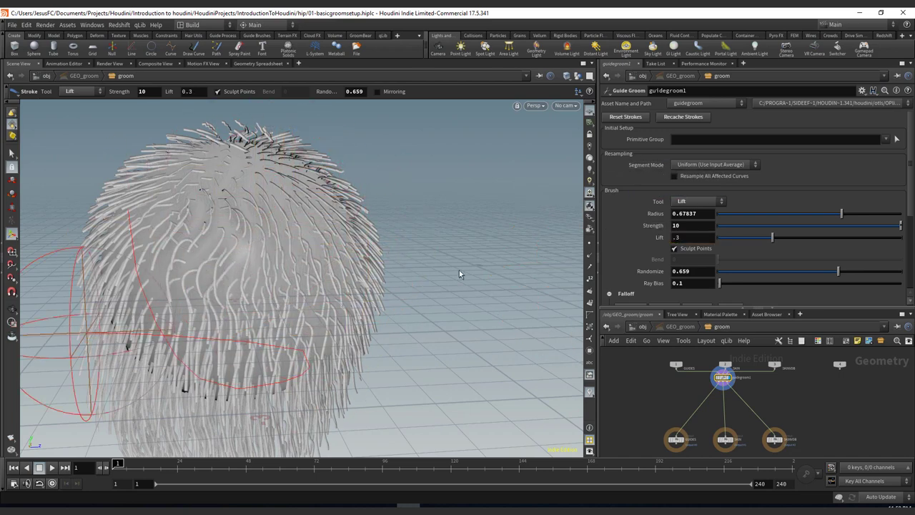
Set the Lift amount to 0.4, test a stroke on the guides, and undo it
double_click(691, 237)
text(.4)
key(Return)
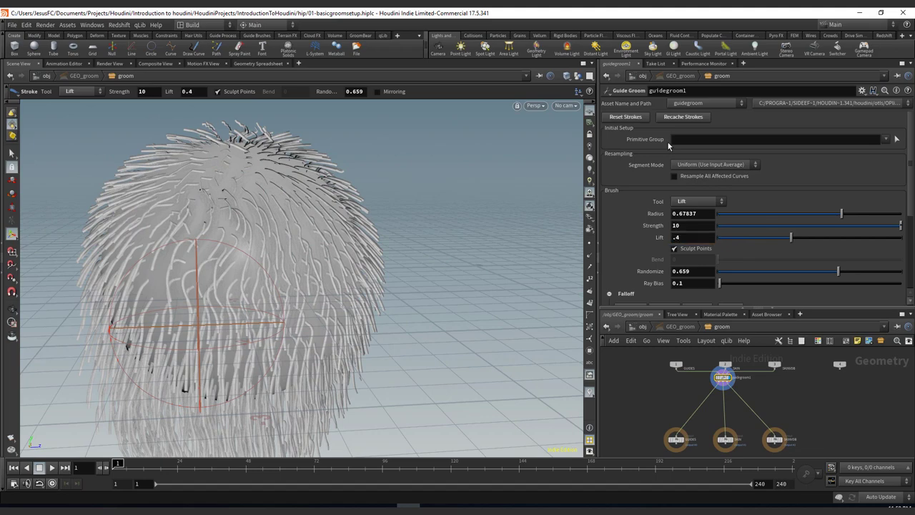
drag(281, 247, 338, 269)
key(ctrl+z)
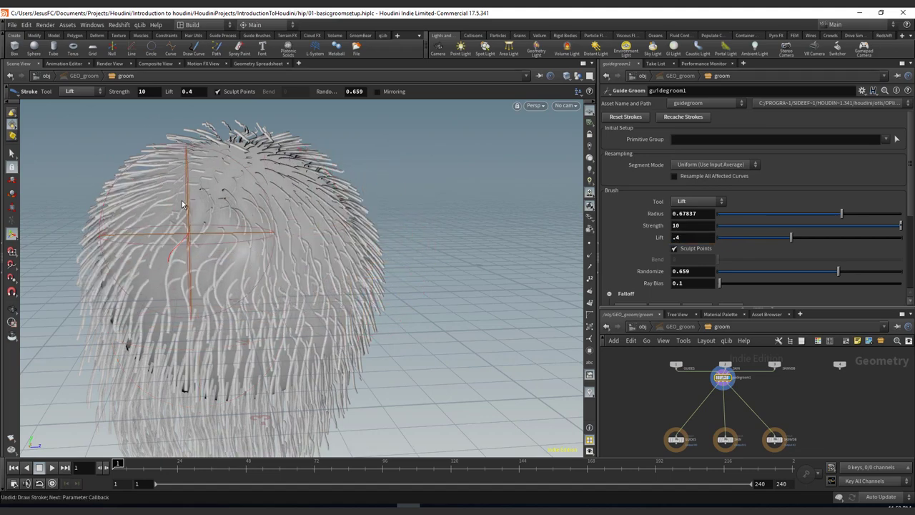
Examine the guides at the crown of the head up close
alt+drag(165, 260, 219, 338)
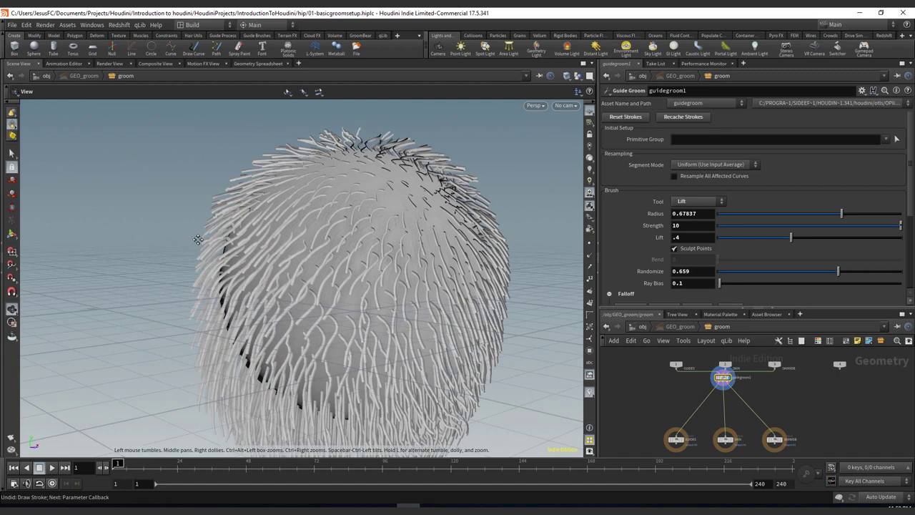
alt+drag(200, 239, 204, 334)
mouse_move(341, 219)
alt+mouse_down()
mouse_move(272, 224)
mouse_move(307, 190)
mouse_move(214, 213)
mouse_move(281, 184)
mouse_move(113, 284)
mouse_move(287, 198)
mouse_move(186, 212)
mouse_move(122, 197)
mouse_move(257, 190)
mouse_move(163, 216)
mouse_move(173, 205)
mouse_move(358, 193)
mouse_move(119, 218)
mouse_move(306, 198)
mouse_move(271, 196)
mouse_move(214, 202)
mouse_move(307, 198)
mouse_move(333, 212)
mouse_move(110, 178)
mouse_move(181, 177)
mouse_move(132, 167)
mouse_move(215, 201)
mouse_move(111, 216)
mouse_move(174, 196)
mouse_move(155, 246)
mouse_move(133, 247)
mouse_move(205, 199)
mouse_move(77, 197)
mouse_move(229, 185)
mouse_move(78, 204)
mouse_move(169, 204)
mouse_move(147, 199)
mouse_move(208, 190)
mouse_move(122, 198)
mouse_move(238, 192)
mouse_move(125, 208)
mouse_move(233, 190)
alt+mouse_up()
alt+right_drag(233, 189, 241, 180)
alt+middle_drag(241, 180, 215, 249)
alt+drag(263, 211, 230, 204)
key(Return)
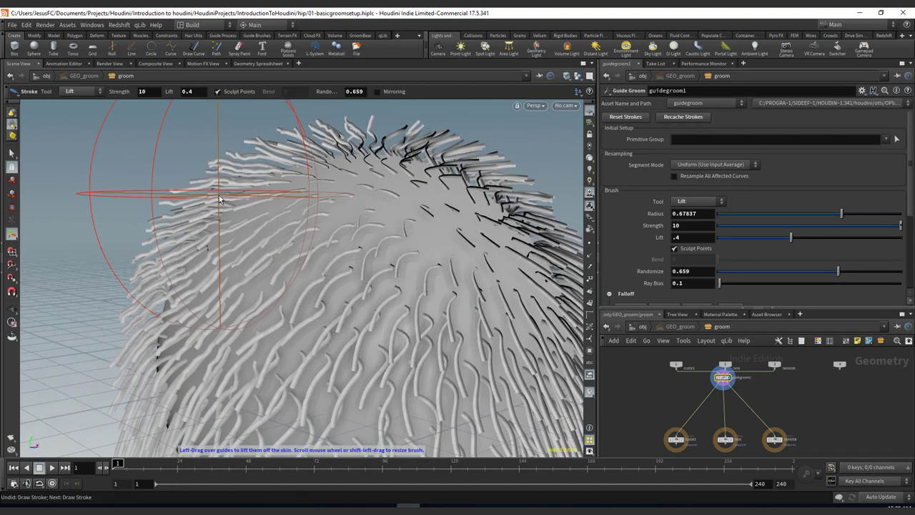
Annotate the view with two freehand magenta curves over the guides that meet at the crown of the head
click(384, 27)
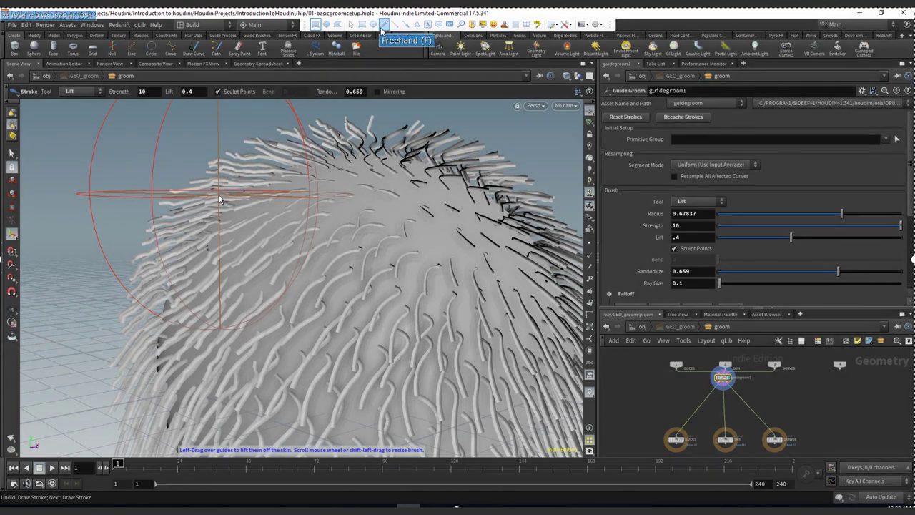
mouse_move(173, 366)
mouse_down()
mouse_move(159, 336)
mouse_move(454, 231)
mouse_up()
key(ctrl+z)
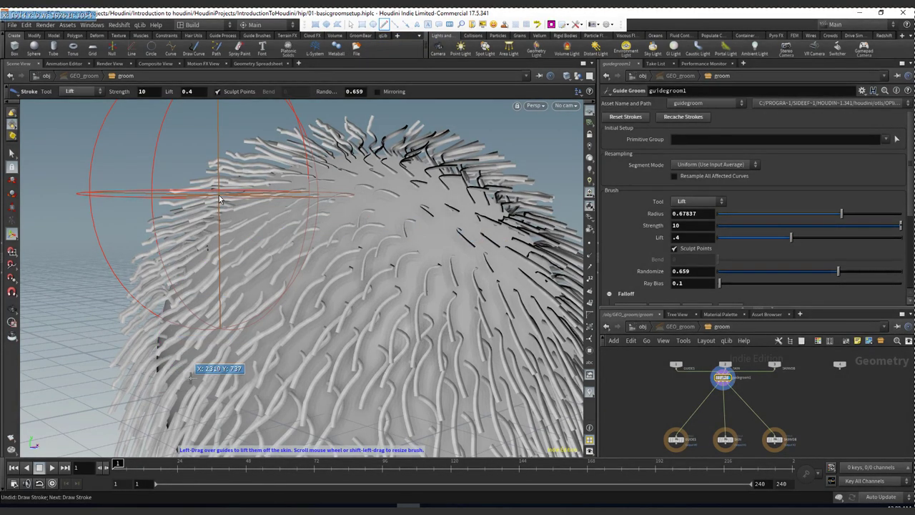
drag(183, 381, 451, 230)
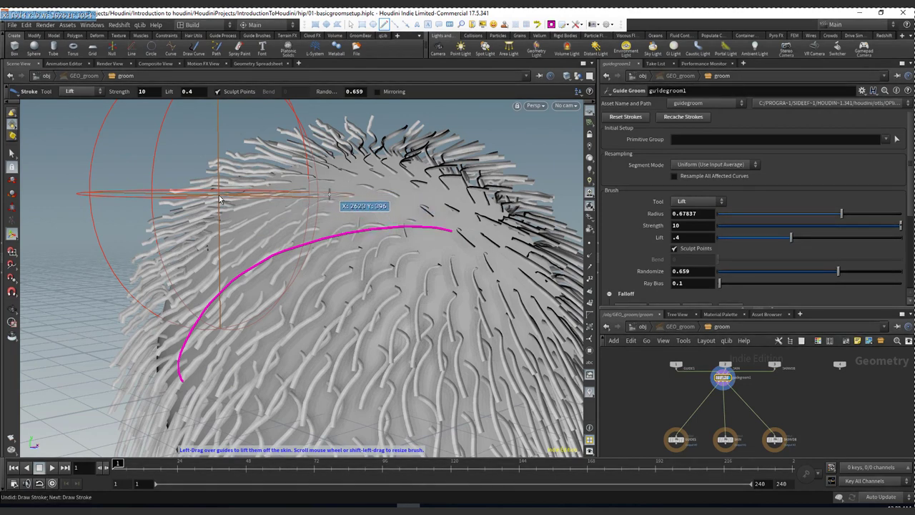
drag(279, 188, 448, 208)
key(ctrl+z)
drag(309, 175, 449, 229)
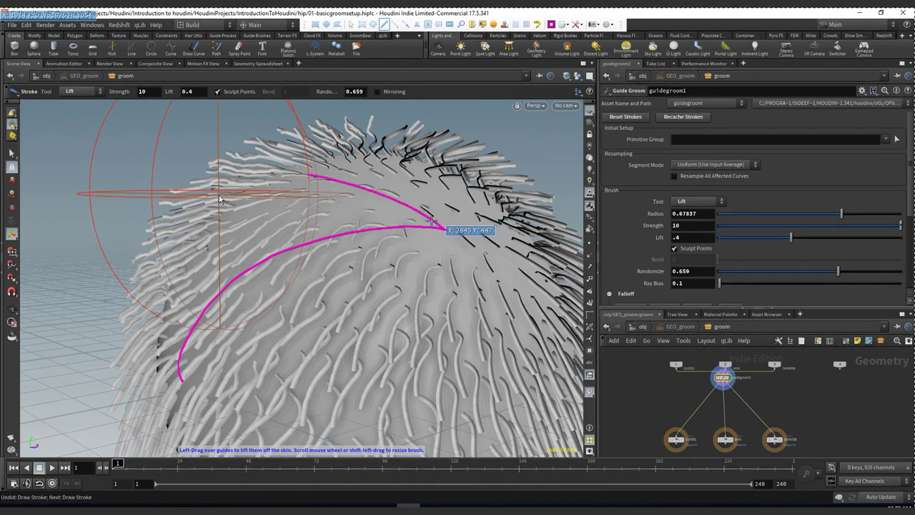
Annotate the gap between the two magenta curves with .4 and a double-headed arrow, sketch strokes across the crown, and undo the last two
mouse_move(339, 192)
mouse_down()
mouse_move(339, 215)
mouse_move(340, 187)
mouse_move(352, 195)
mouse_move(344, 221)
mouse_up()
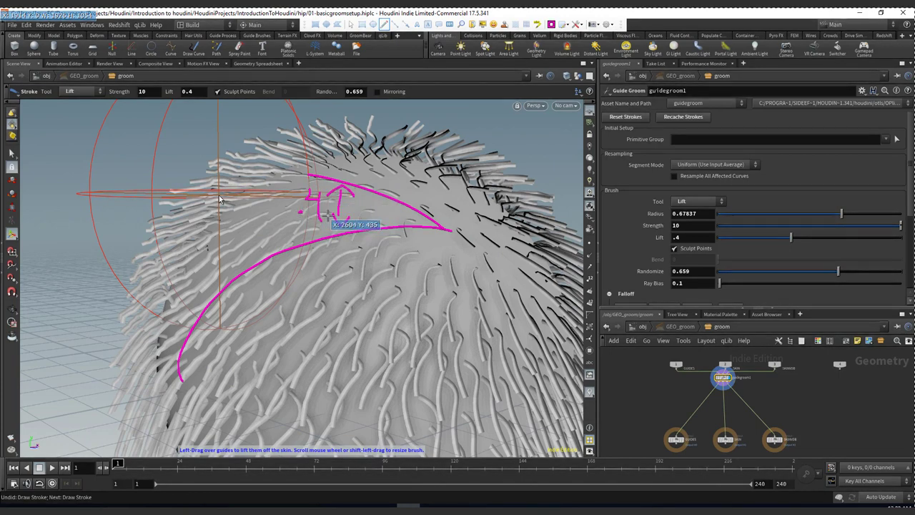
mouse_move(466, 170)
mouse_down()
mouse_move(333, 174)
mouse_move(321, 193)
mouse_move(336, 184)
mouse_move(433, 203)
mouse_up()
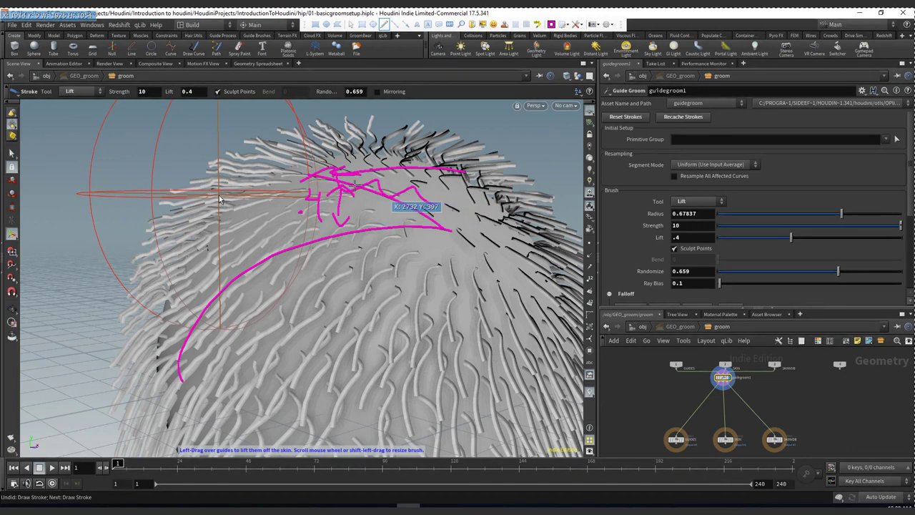
drag(254, 141, 369, 149)
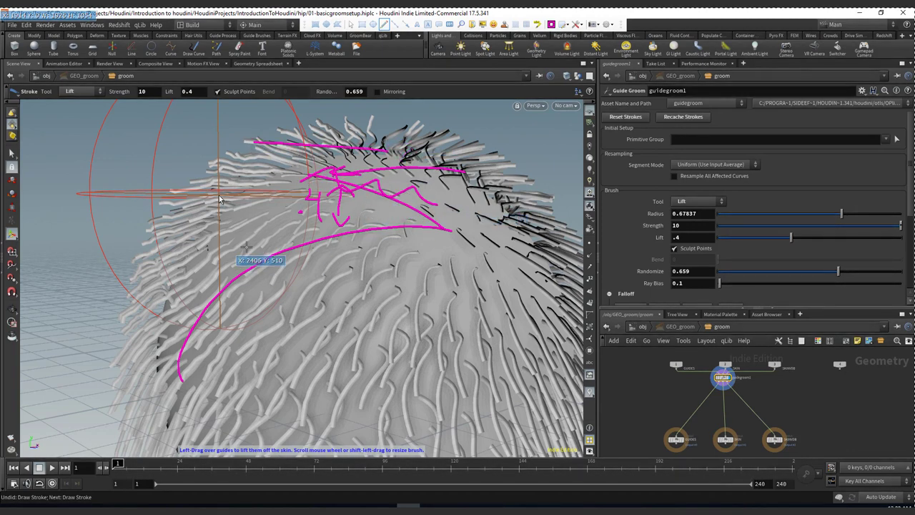
key(ctrl+z)
key(ctrl+z)
Sketch magenta lines fanning out from the crown and short arrows beside the outer guides, and dismiss the annotations
drag(445, 228, 356, 137)
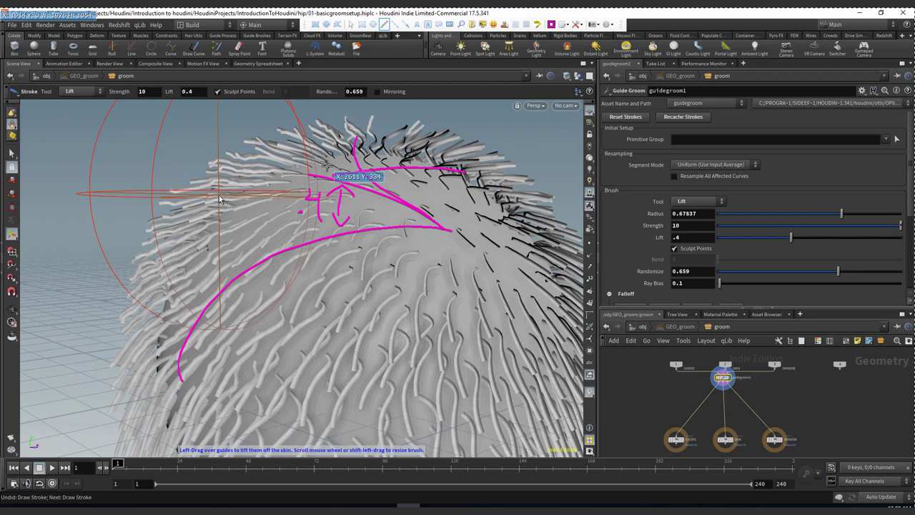
drag(325, 165, 444, 220)
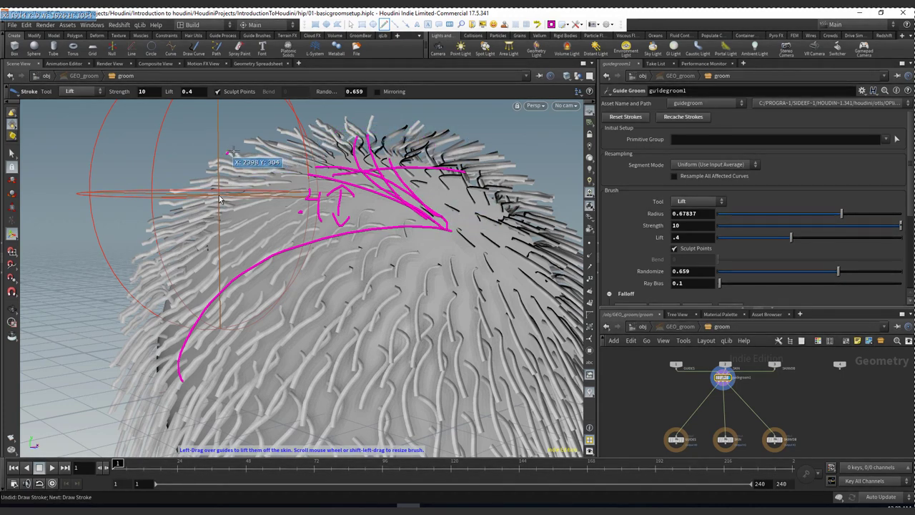
drag(230, 153, 286, 155)
mouse_move(222, 163)
mouse_down()
mouse_move(230, 146)
mouse_move(241, 154)
mouse_up()
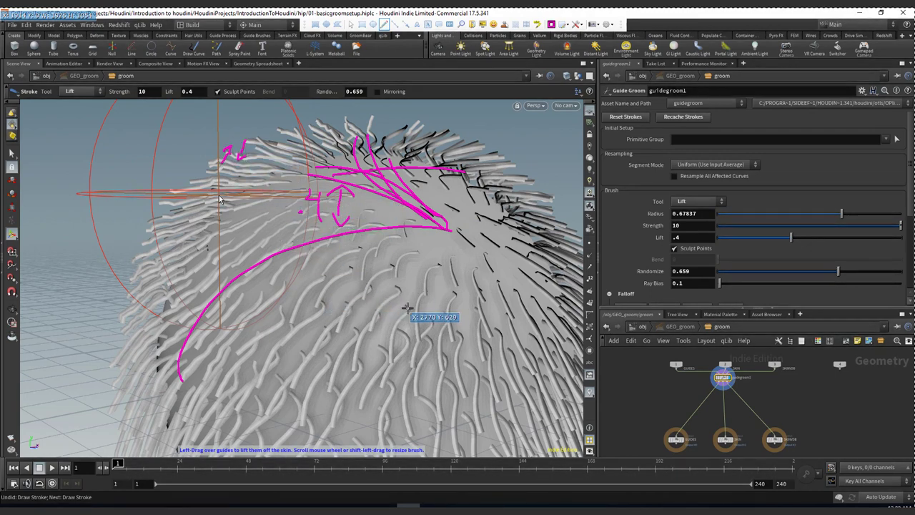
key(Escape)
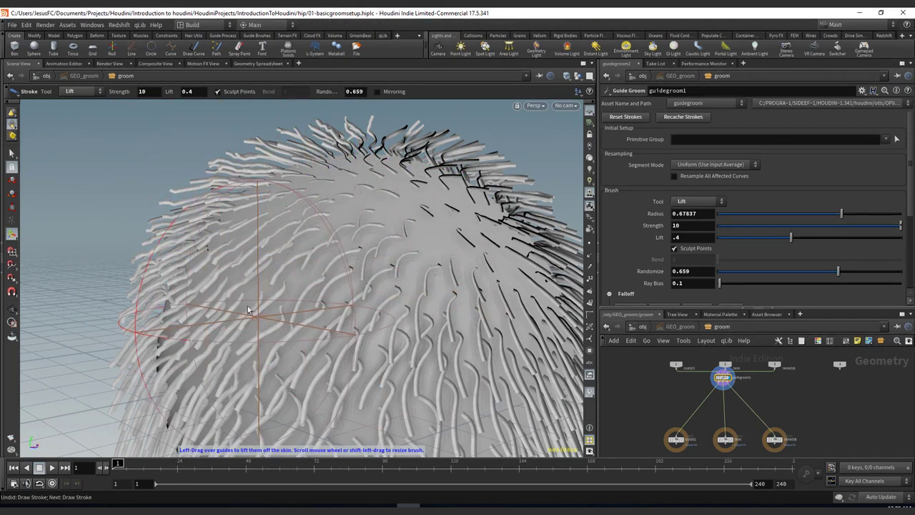
Change the brush tool to Screen Brush, undo a test stroke on the guides, and set the Lift to 0.1
alt+right_drag(265, 214, 221, 205)
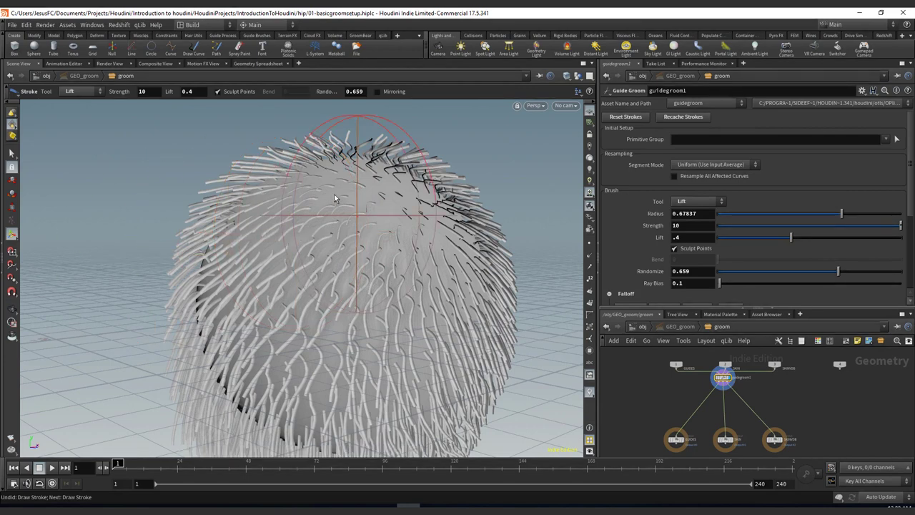
alt+right_drag(340, 219, 259, 208)
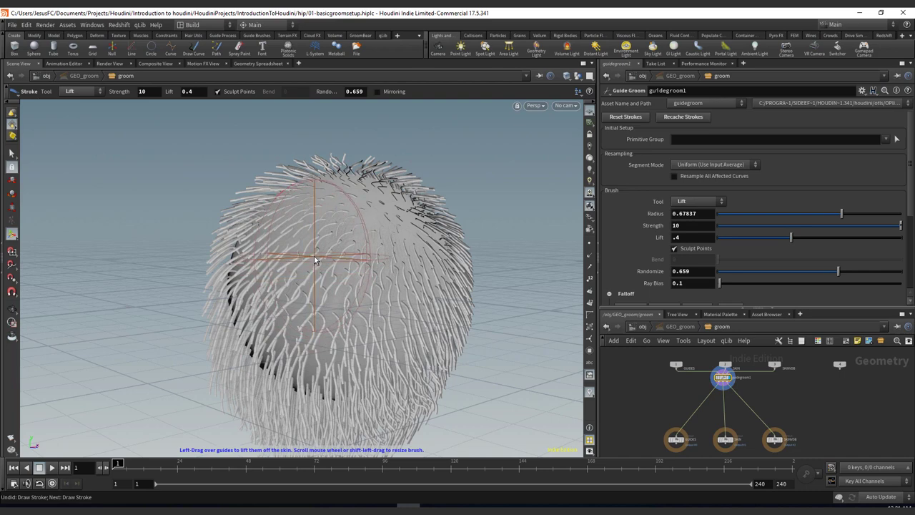
click(696, 203)
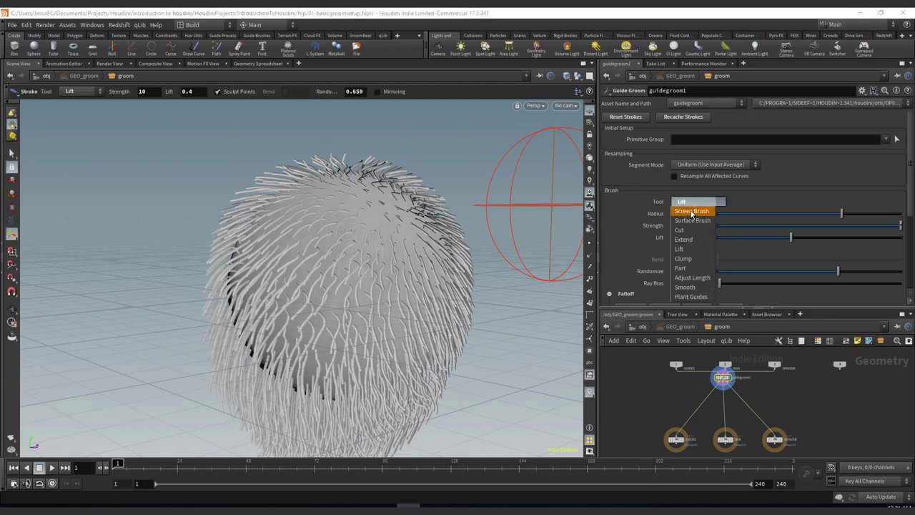
click(692, 212)
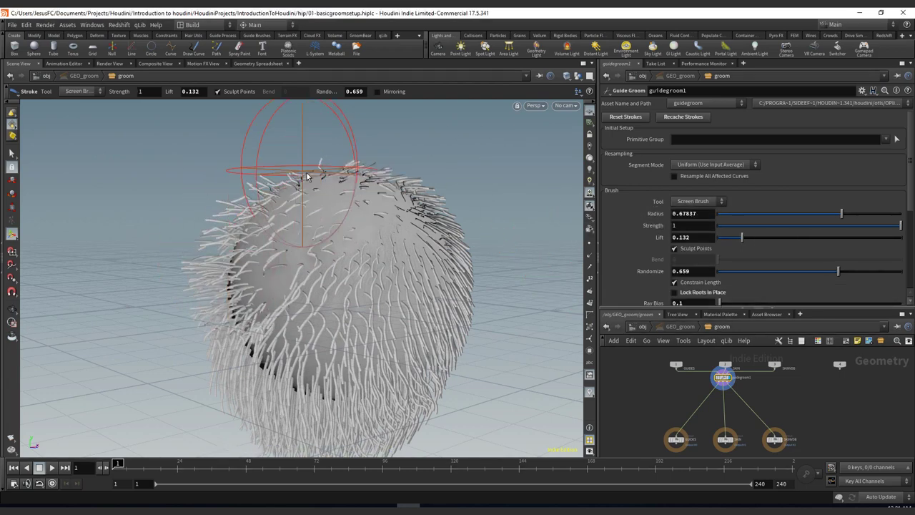
key(ctrl+z)
text(.1)
key(Return)
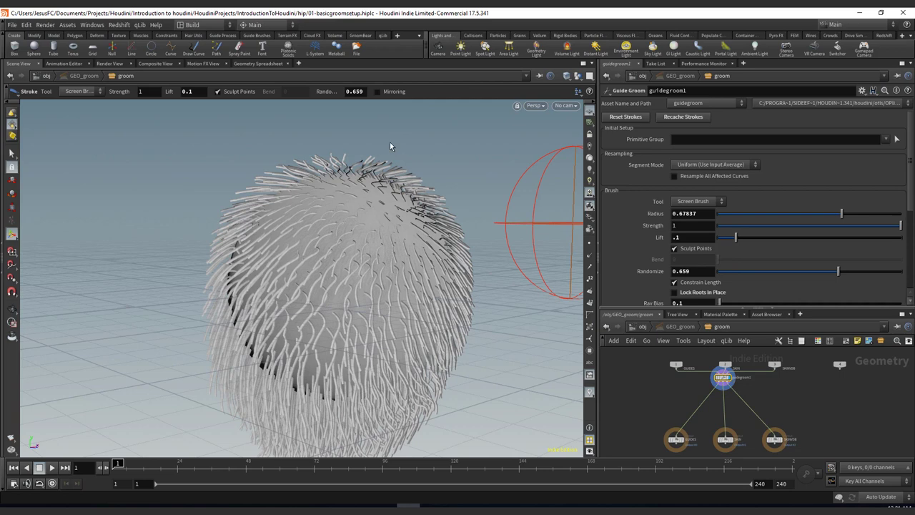
Try Screen Brush strokes over the top and side of the head with unlocked roots, and undo them
mouse_move(236, 191)
mouse_down()
mouse_move(258, 188)
mouse_move(236, 204)
mouse_move(257, 178)
mouse_move(230, 270)
mouse_up()
mouse_move(265, 217)
alt+mouse_down()
mouse_move(311, 241)
mouse_move(341, 231)
alt+mouse_up()
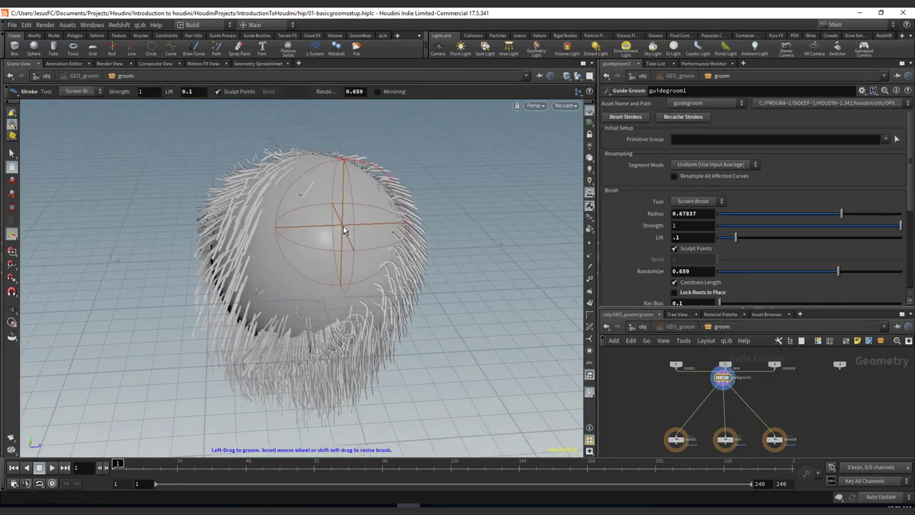
key(ctrl+z)
key(ctrl+z)
key(ctrl+z)
key(ctrl+z)
key(ctrl+z)
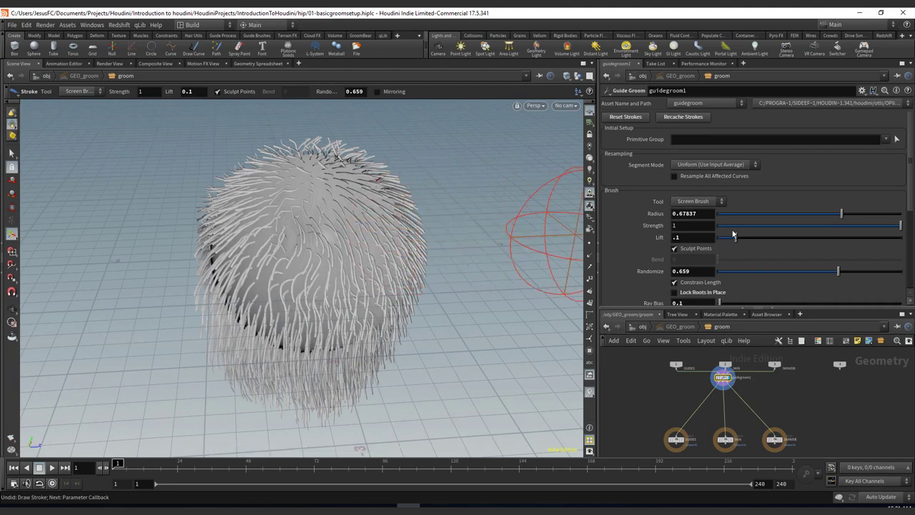
Enable Lock Roots In Place and comb the guides down the side of the head with the Screen Brush
click(701, 293)
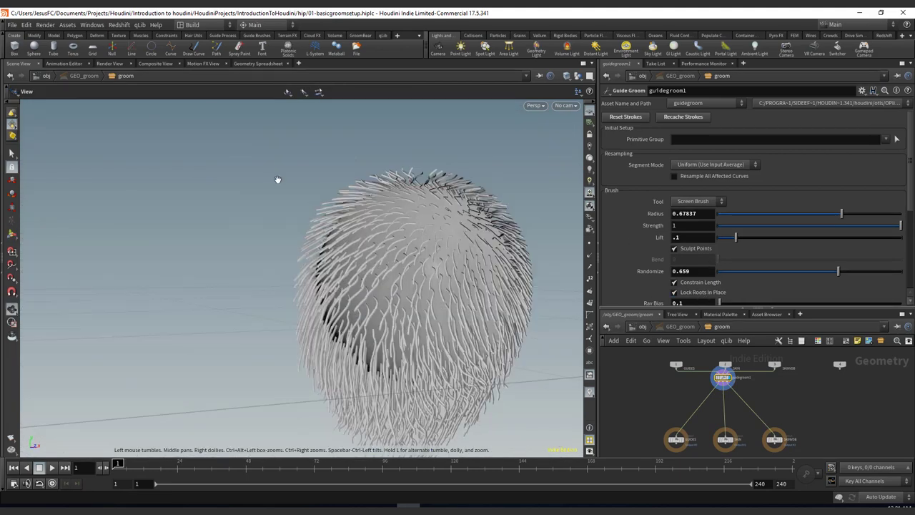
drag(378, 210, 313, 241)
drag(364, 183, 327, 255)
alt+right_drag(314, 228, 285, 159)
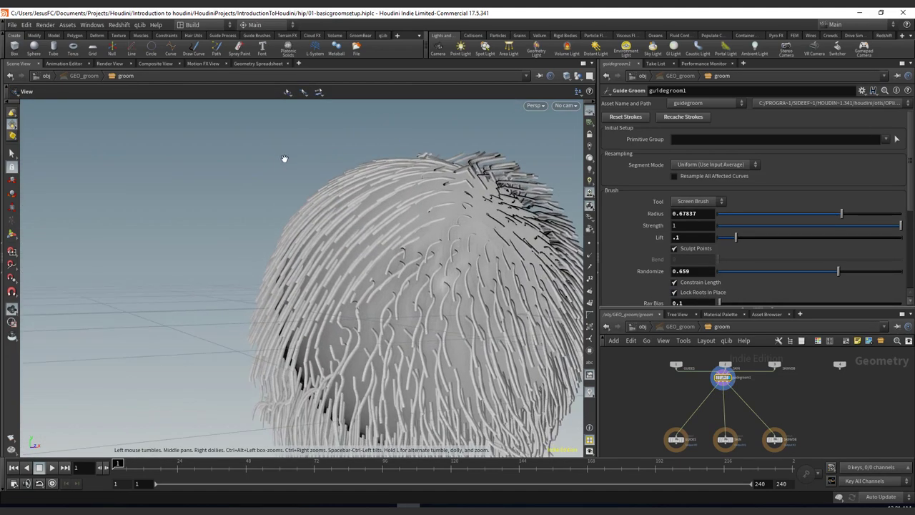
alt+drag(325, 219, 300, 202)
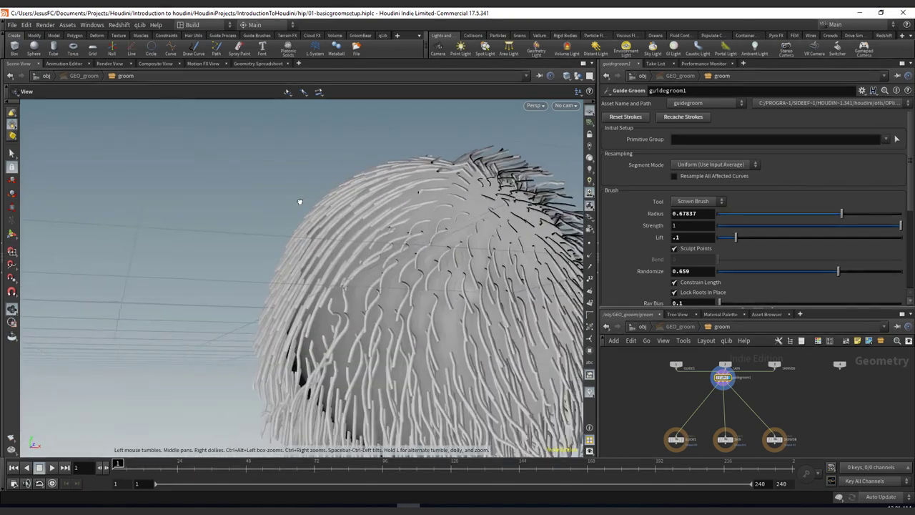
Change the brush tool back to Lift, test raising the combed guides with Strength 10 and Lift 0.4, and undo it
key(Return)
click(692, 202)
click(693, 237)
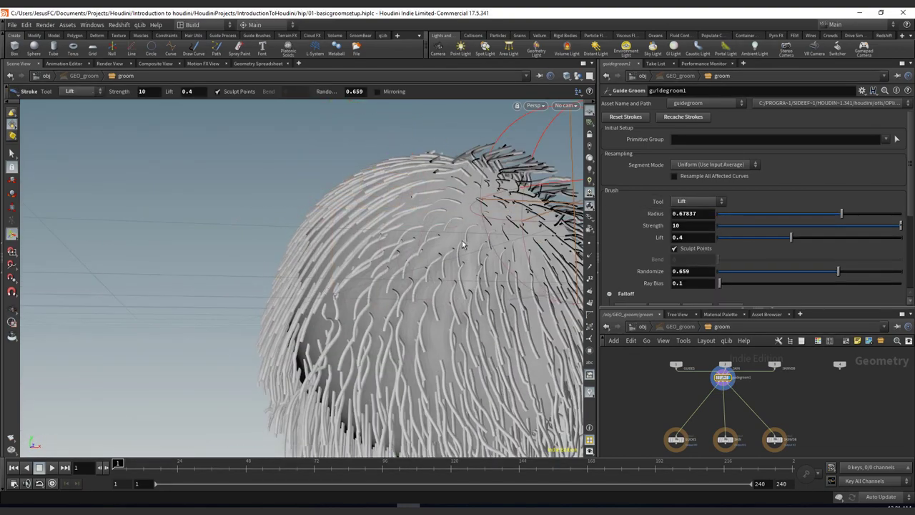
mouse_move(419, 201)
mouse_down()
mouse_move(347, 237)
mouse_move(290, 338)
mouse_up()
mouse_move(287, 247)
alt+mouse_down()
mouse_move(320, 231)
mouse_move(444, 267)
mouse_move(471, 241)
mouse_move(370, 237)
mouse_move(313, 250)
alt+mouse_up()
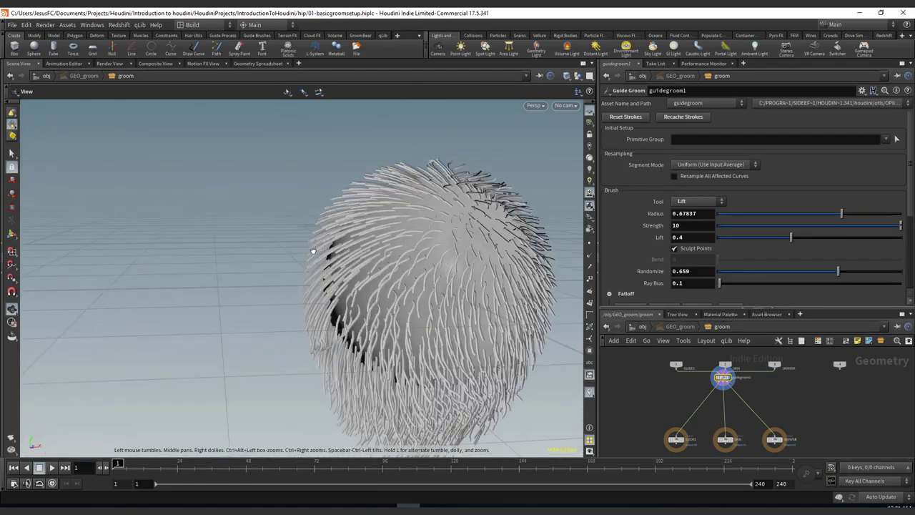
alt+right_drag(313, 250, 461, 176)
mouse_move(461, 175)
mouse_down()
mouse_move(431, 227)
mouse_move(517, 200)
mouse_move(408, 196)
mouse_up()
key(Return)
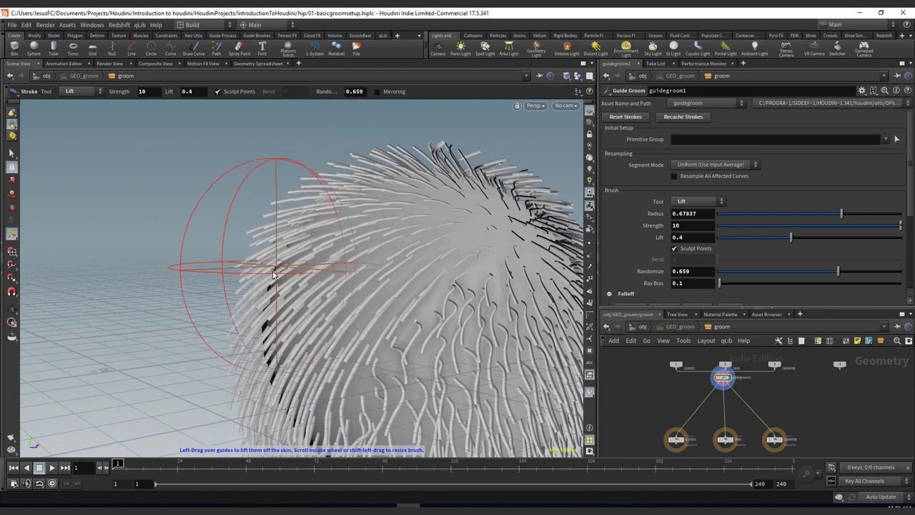
mouse_move(273, 274)
alt+mouse_down()
mouse_move(278, 201)
mouse_move(296, 219)
mouse_move(361, 202)
alt+mouse_up()
key(ctrl+z)
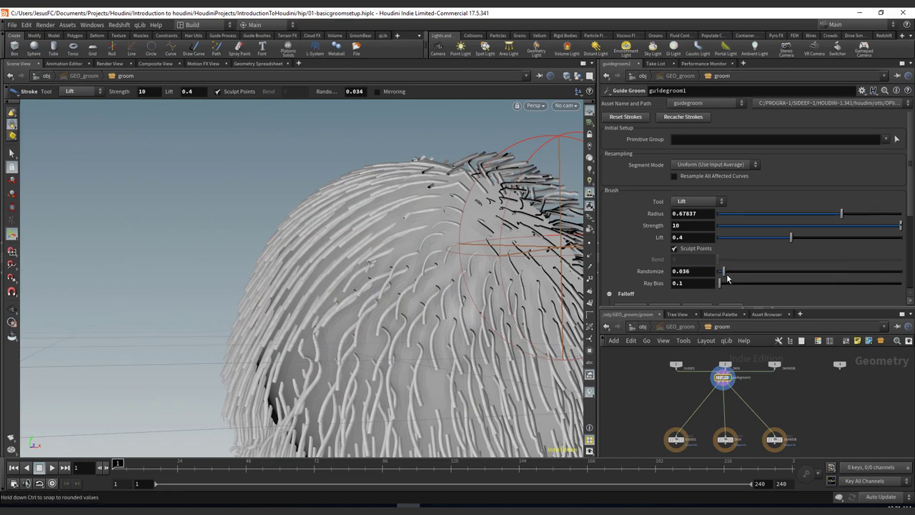
Lower Randomize to 0.018, test lift strokes on the side guides, including with Strength 1, and undo them
drag(323, 246, 290, 283)
drag(337, 232, 295, 277)
drag(386, 242, 235, 348)
key(ctrl+z)
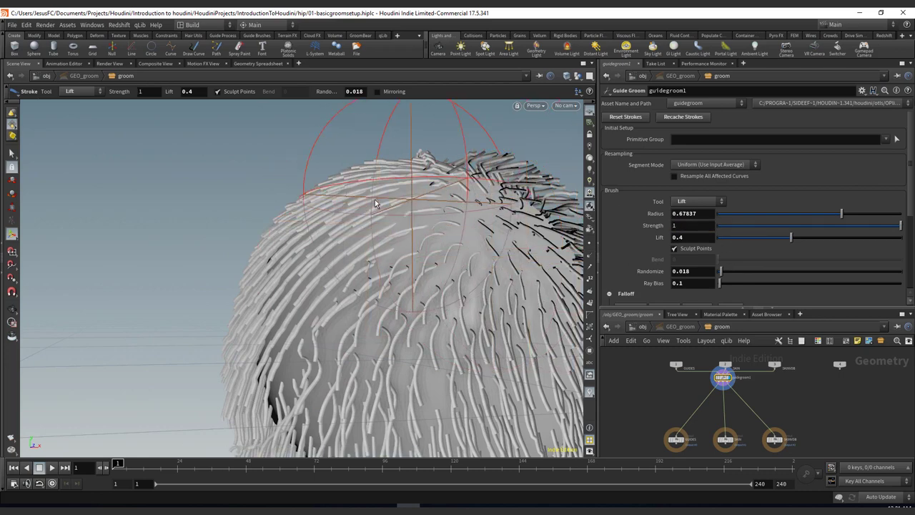
key(ctrl+z)
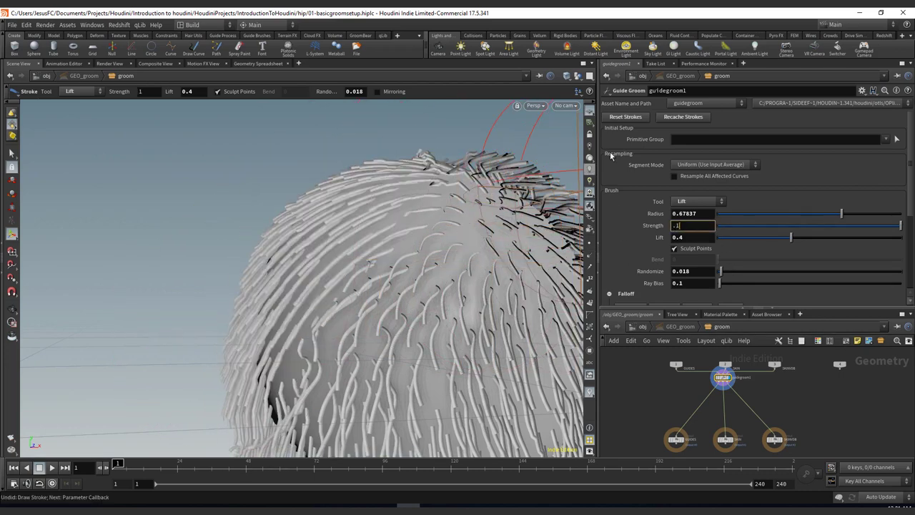
Set the brush Strength to 0.1, try a lift stroke on the side guides, and undo it
key(Return)
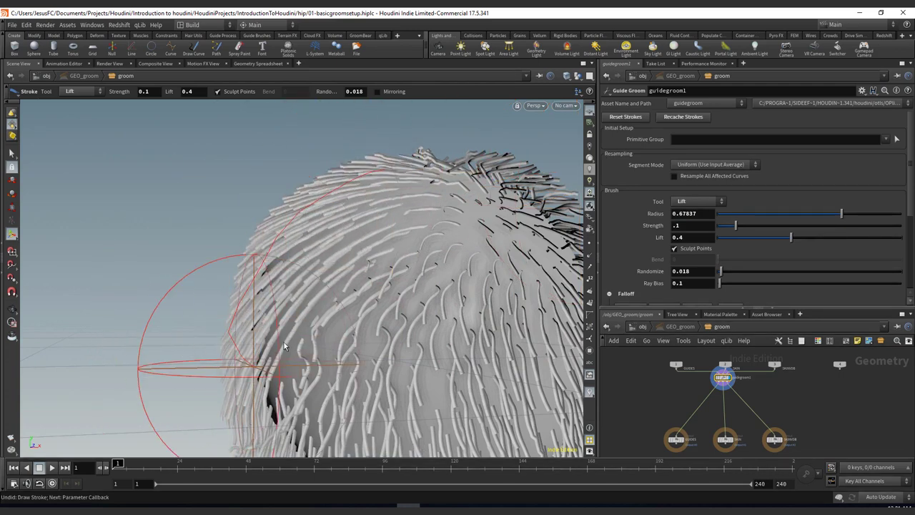
drag(284, 345, 234, 328)
key(ctrl+z)
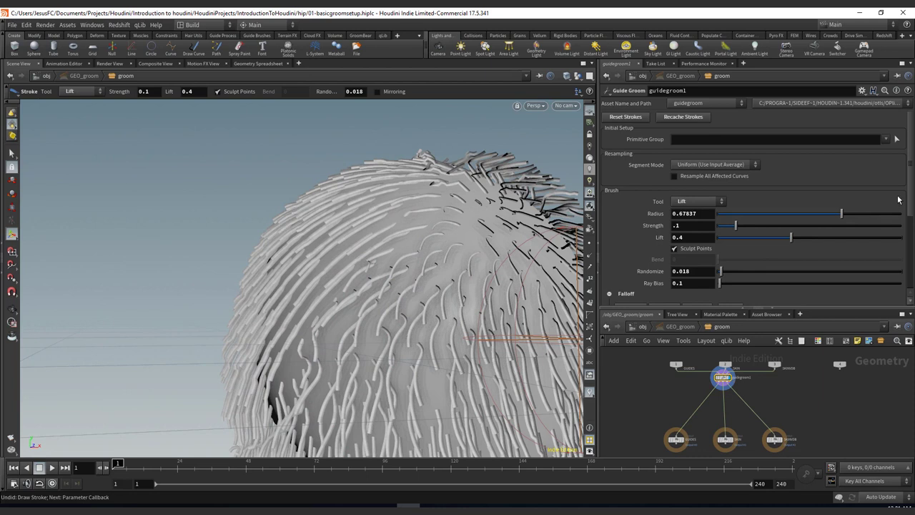
Turn off Sculpt Points, set Strength to 1, test a lift stroke, and undo both the stroke and a Bend change to 0.872
drag(908, 201, 898, 297)
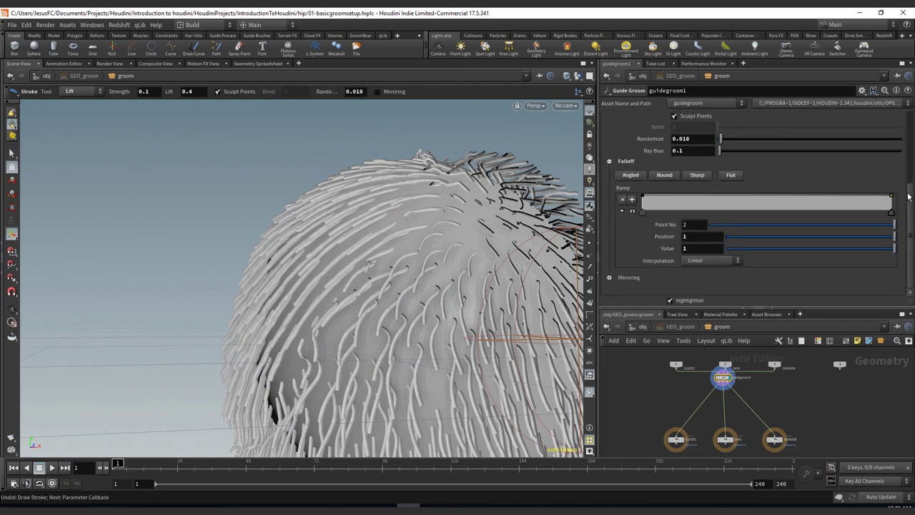
mouse_move(908, 197)
mouse_down()
mouse_move(909, 124)
mouse_move(908, 133)
mouse_up()
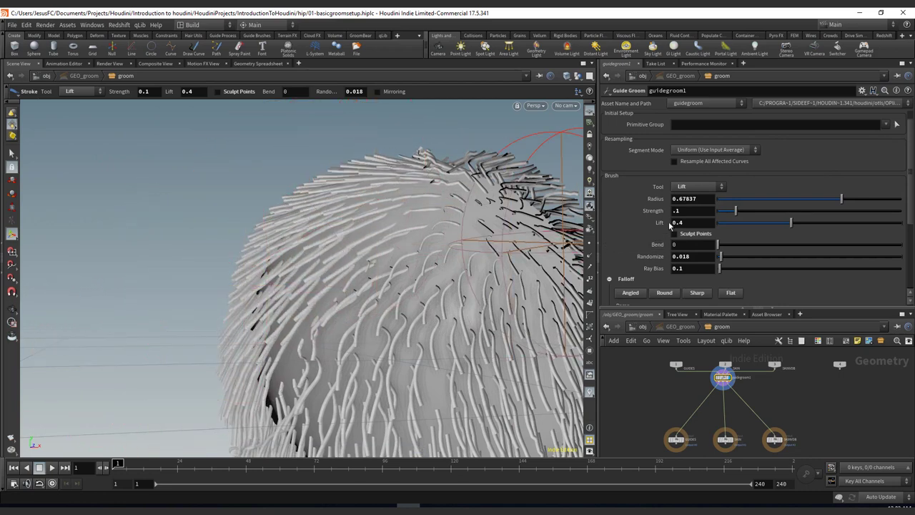
text(1)
key(Return)
mouse_move(332, 221)
mouse_down()
mouse_move(178, 301)
mouse_move(350, 242)
mouse_move(282, 236)
mouse_move(223, 259)
mouse_move(268, 238)
mouse_move(223, 194)
mouse_move(509, 225)
mouse_up()
key(ctrl+z)
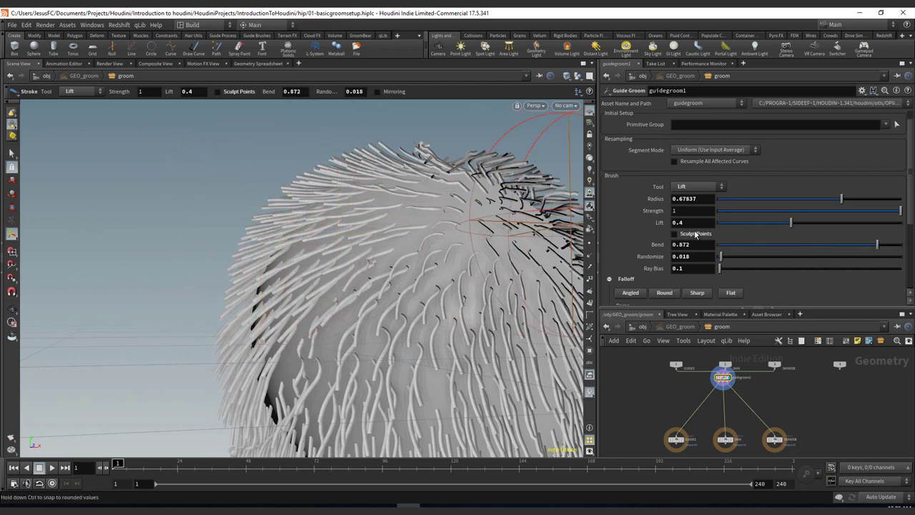
key(ctrl+z)
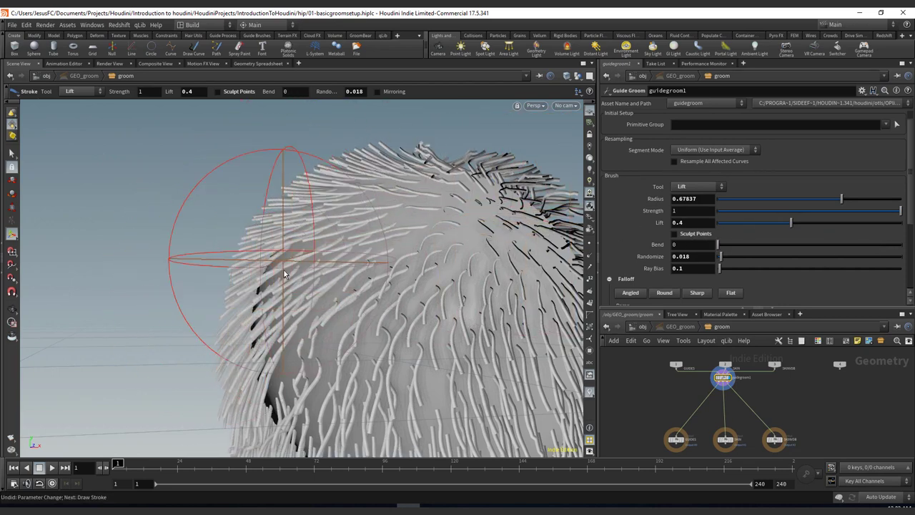
key(ctrl+z)
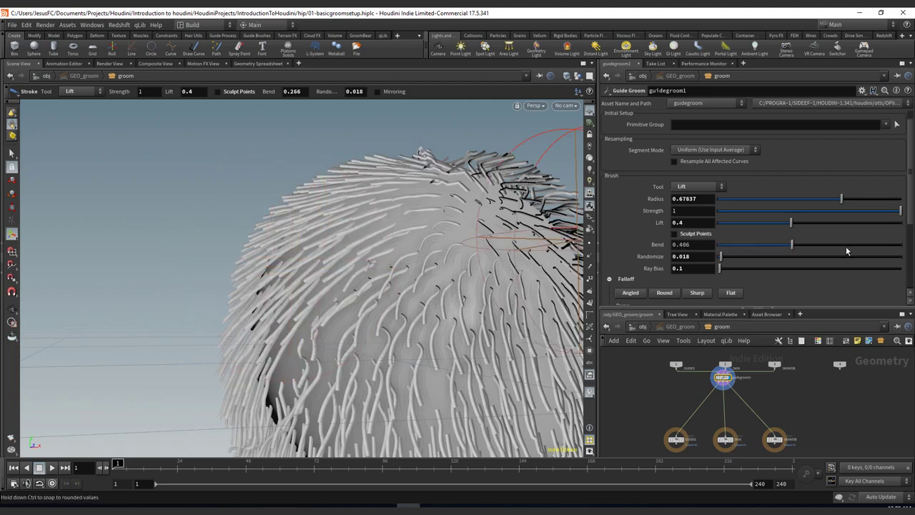
Set Bend to 1, test lift strokes on the guides around the head, and undo the last stroke
drag(845, 247, 902, 246)
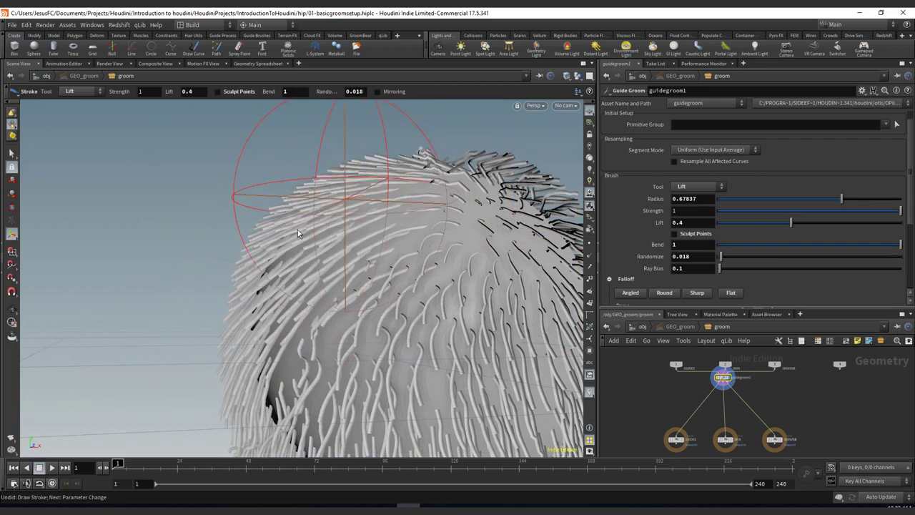
drag(298, 230, 237, 311)
mouse_move(300, 288)
alt+mouse_down()
mouse_move(324, 269)
mouse_move(476, 284)
mouse_move(267, 230)
mouse_move(351, 258)
mouse_move(271, 203)
mouse_move(350, 190)
alt+mouse_up()
mouse_move(414, 230)
alt+mouse_down()
mouse_move(358, 237)
mouse_move(296, 216)
mouse_move(288, 197)
alt+mouse_up()
mouse_move(237, 176)
mouse_down()
mouse_move(351, 253)
mouse_move(356, 278)
mouse_up()
key(ctrl+z)
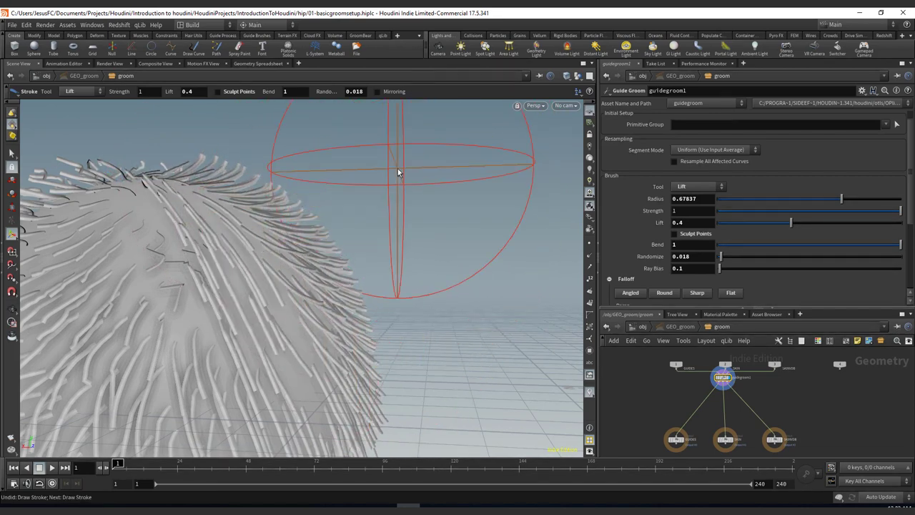
Annotate the view with a magenta line running from the scalp outward past the guides, with short marks along it
key(ctrl+Print)
click(384, 25)
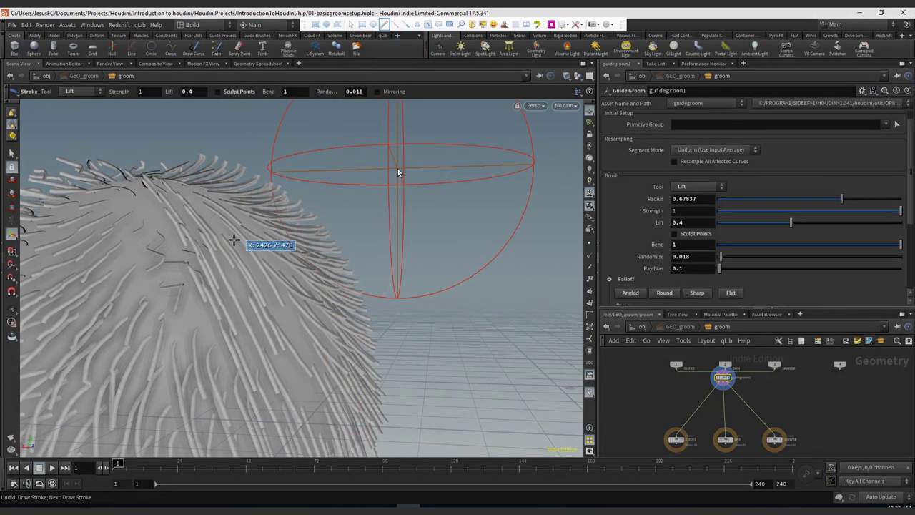
drag(166, 275, 505, 182)
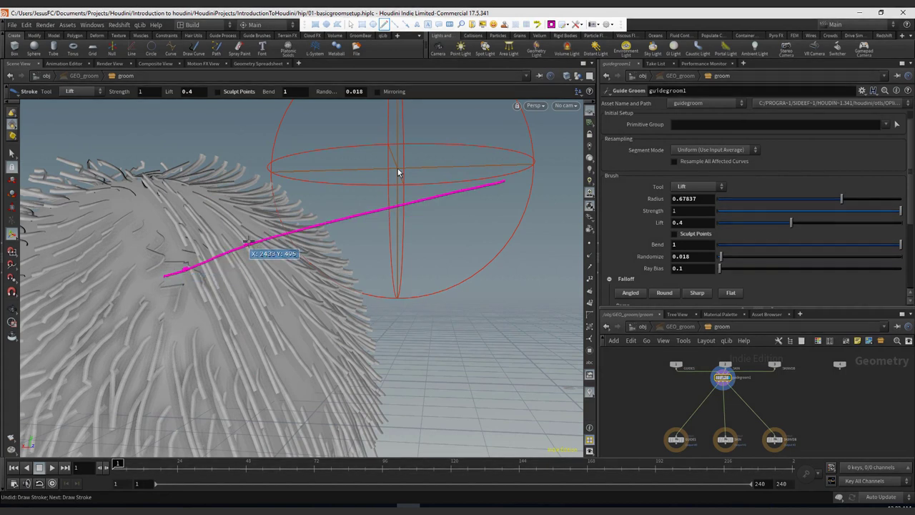
drag(248, 243, 504, 183)
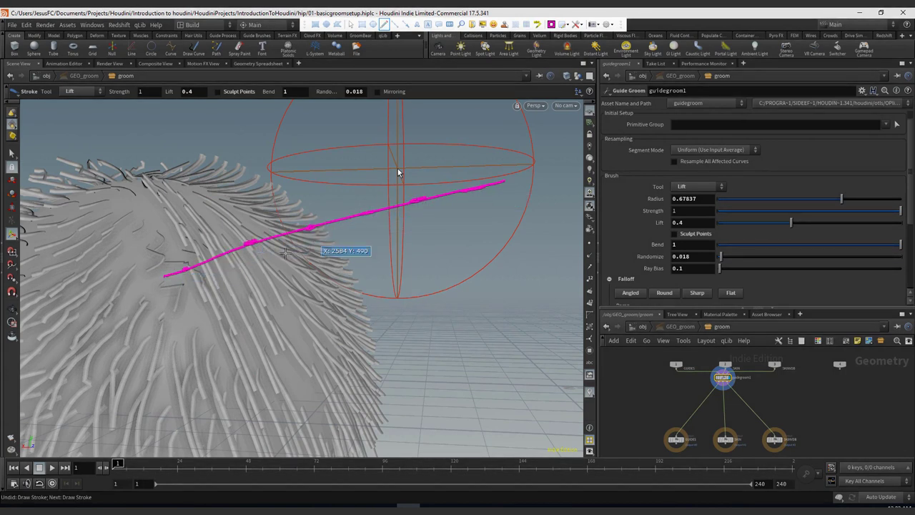
Annotate the view with a magenta arrow pointing down at the drawn line, and cross out the Sculpt Points option
drag(283, 167, 296, 210)
mouse_move(278, 207)
mouse_down()
mouse_move(289, 216)
mouse_move(305, 206)
mouse_up()
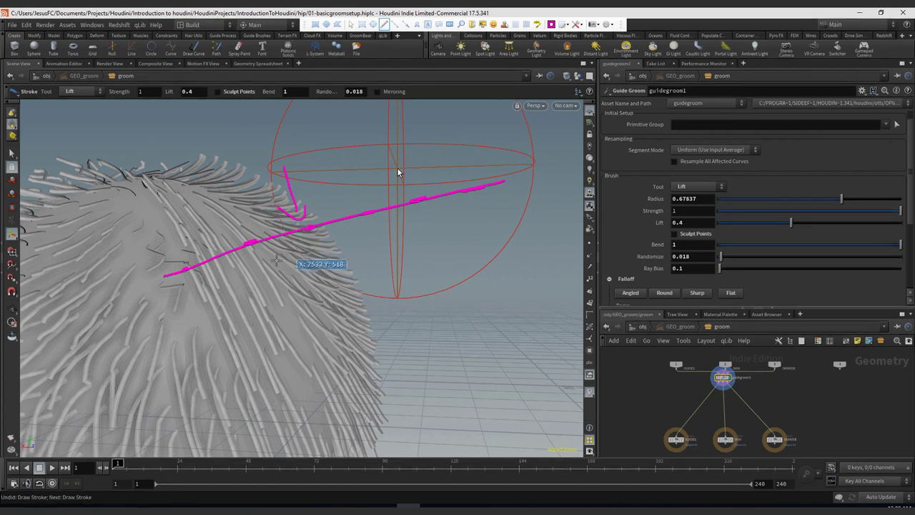
drag(248, 251, 397, 220)
key(ctrl+z)
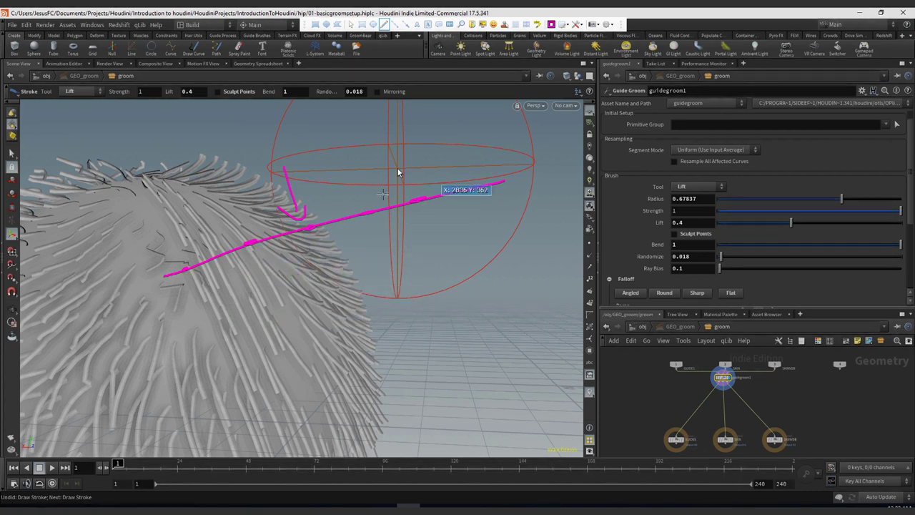
drag(654, 230, 695, 239)
drag(686, 228, 651, 246)
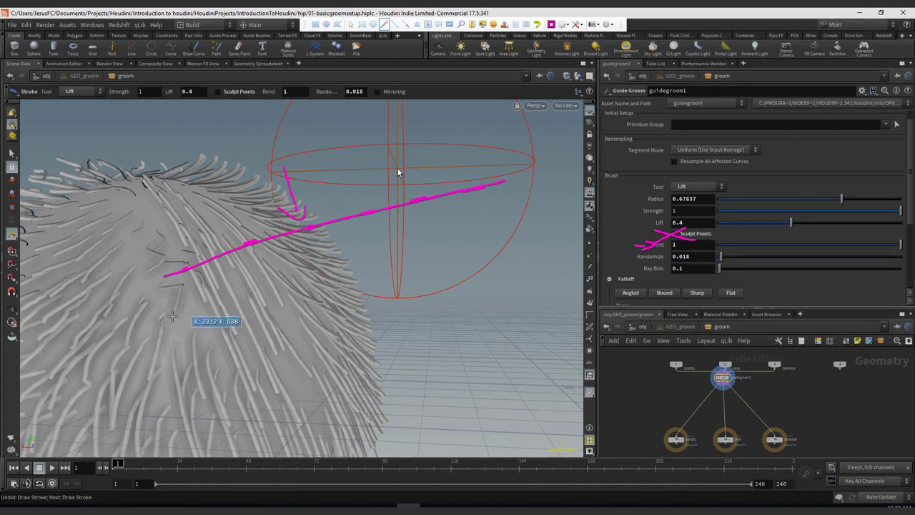
Sketch magenta curves bending downward and upward from the scalp to illustrate bending, and clear all annotations
mouse_move(166, 334)
mouse_down()
mouse_move(562, 363)
mouse_move(503, 349)
mouse_up()
key(ctrl+z)
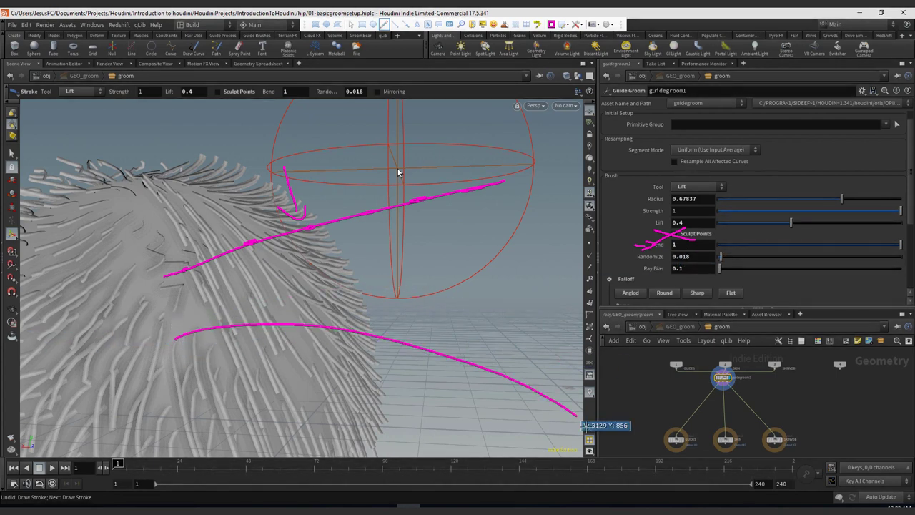
drag(105, 230, 363, 68)
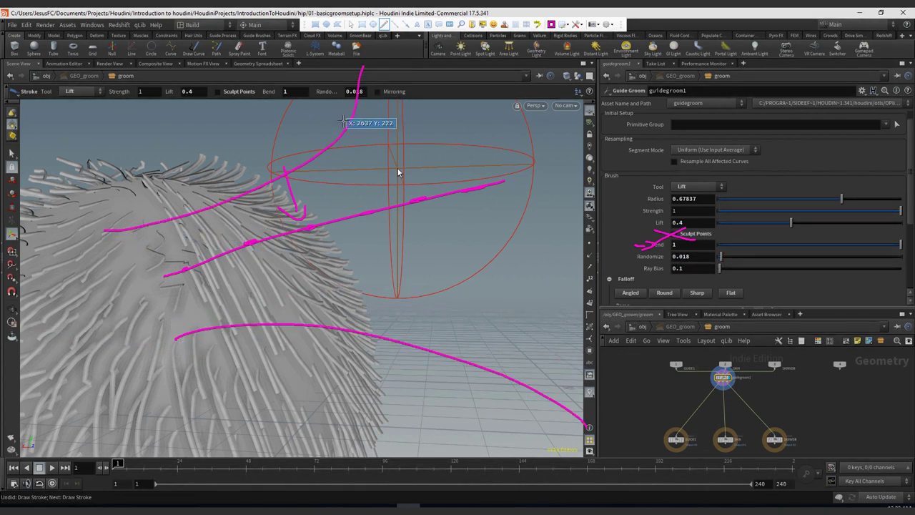
key(ctrl+z)
mouse_move(139, 218)
mouse_down()
mouse_move(323, 78)
mouse_move(344, 34)
mouse_up()
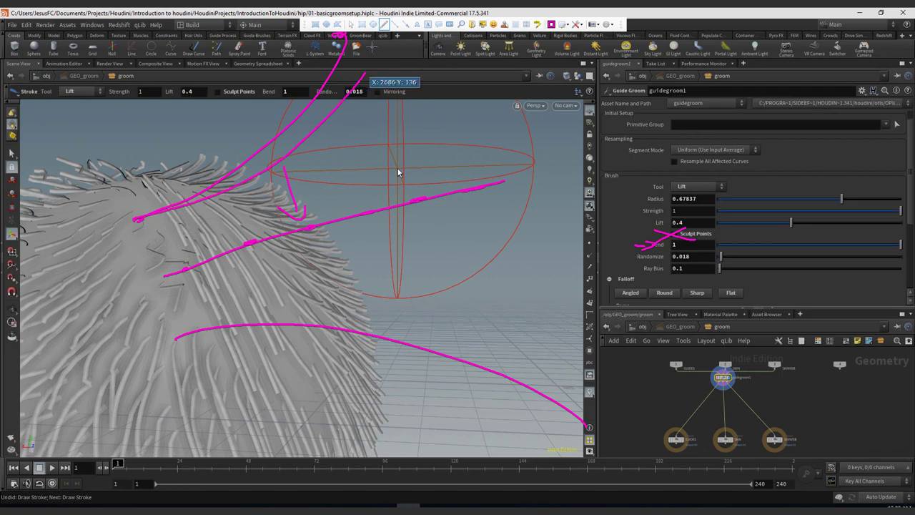
key(Escape)
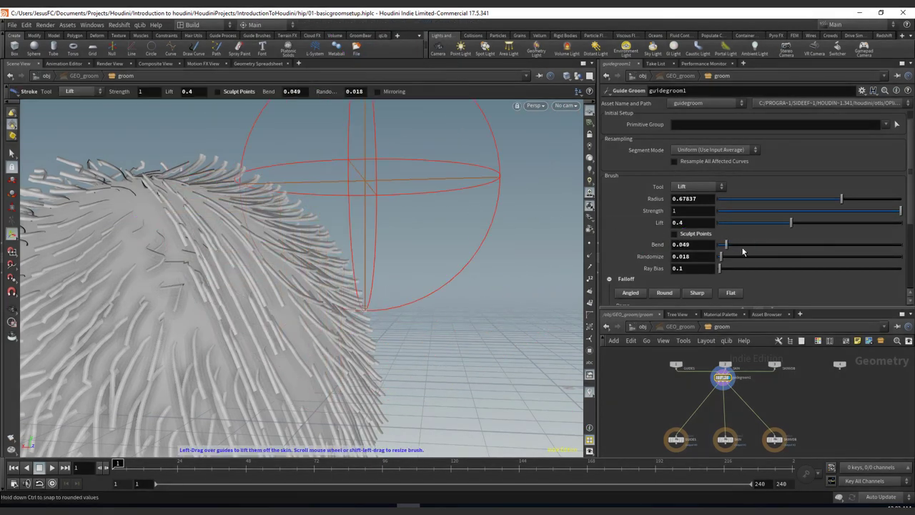
Set the brush Bend to 0.424, test a lift stroke on the guides, and undo the stroke
drag(798, 248, 794, 248)
mouse_move(249, 261)
alt+mouse_down()
mouse_move(402, 229)
mouse_move(333, 250)
mouse_move(229, 233)
mouse_move(551, 255)
alt+mouse_up()
key(ctrl+z)
key(Escape)
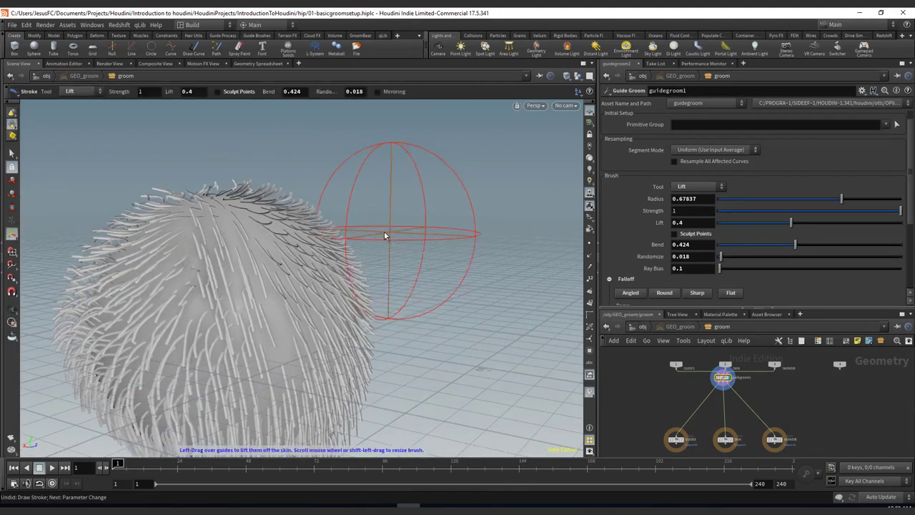
Examine the guides on the crown and around the sides of the head from several angles
key(Escape)
mouse_move(391, 221)
mouse_down()
mouse_move(408, 239)
mouse_move(351, 179)
mouse_move(367, 193)
mouse_up()
key(Escape)
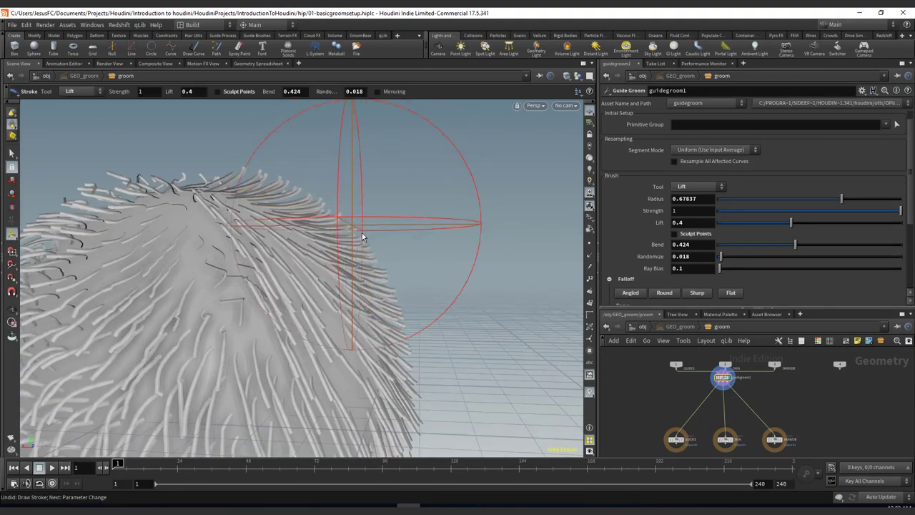
key(Escape)
mouse_move(366, 229)
mouse_down()
mouse_move(208, 294)
mouse_move(276, 290)
mouse_move(301, 220)
mouse_move(227, 268)
mouse_move(186, 257)
mouse_up()
key(Escape)
mouse_move(185, 257)
alt+right_down()
mouse_move(273, 253)
mouse_move(246, 279)
alt+right_up()
alt+drag(235, 265, 308, 306)
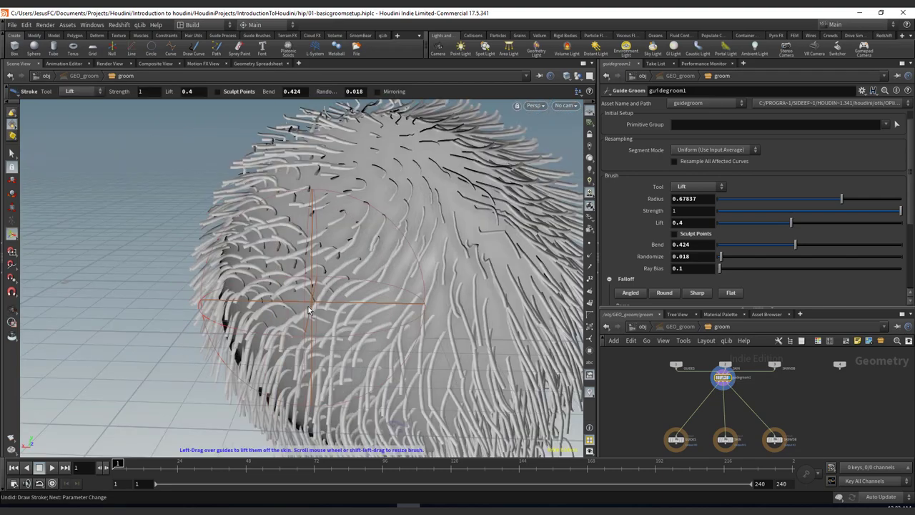
mouse_move(241, 277)
alt+mouse_down()
mouse_move(333, 296)
mouse_move(400, 296)
mouse_move(277, 275)
mouse_move(363, 262)
alt+mouse_up()
key(Escape)
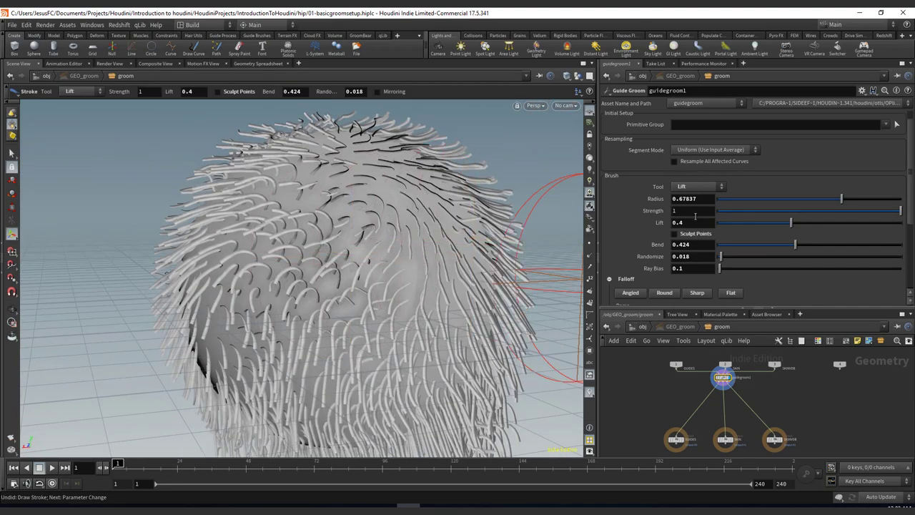
Set the brush Lift to 0.802 and test lift strokes on the guides along the lower side of the head
mouse_move(402, 243)
alt+mouse_down()
mouse_move(256, 263)
mouse_move(464, 260)
mouse_move(325, 221)
mouse_move(433, 259)
mouse_move(347, 241)
mouse_move(229, 262)
mouse_move(266, 241)
mouse_move(348, 306)
alt+mouse_up()
mouse_move(178, 359)
mouse_down()
mouse_move(295, 340)
mouse_move(248, 297)
mouse_move(353, 288)
mouse_move(188, 265)
mouse_move(302, 302)
mouse_move(235, 315)
mouse_up()
mouse_move(333, 315)
alt+mouse_down()
mouse_move(402, 323)
mouse_move(471, 281)
mouse_move(453, 280)
mouse_move(481, 302)
mouse_move(496, 268)
mouse_move(448, 284)
mouse_move(232, 229)
alt+mouse_up()
alt+drag(218, 298, 232, 212)
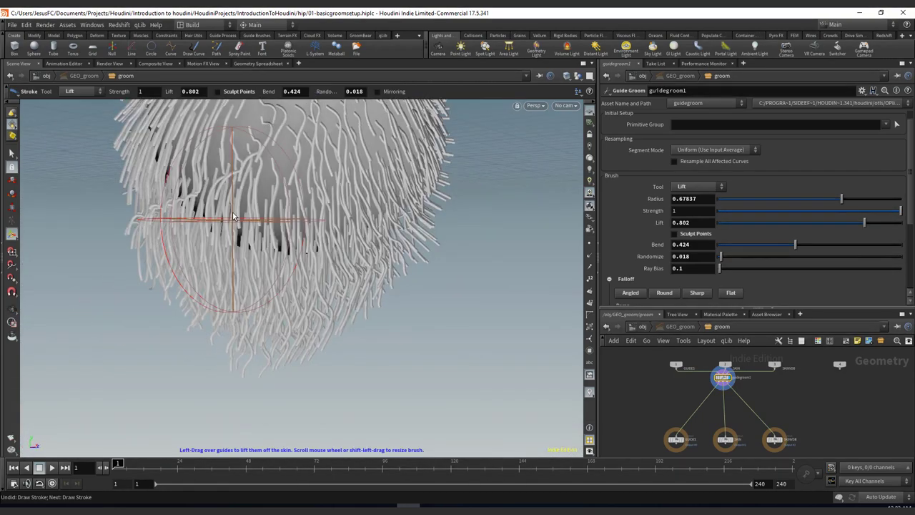
Brush lift strokes over the guides on the upper side and crown of the head
mouse_move(191, 301)
mouse_down()
mouse_move(243, 366)
mouse_move(318, 326)
mouse_move(221, 205)
mouse_move(280, 270)
mouse_move(335, 260)
mouse_move(218, 255)
mouse_move(386, 208)
mouse_up()
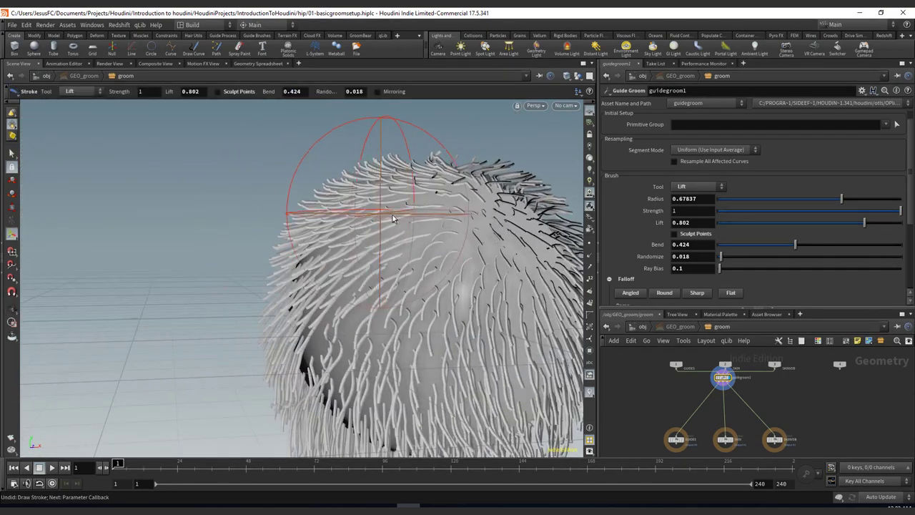
mouse_move(286, 224)
alt+mouse_down()
mouse_move(314, 237)
mouse_move(393, 218)
alt+mouse_up()
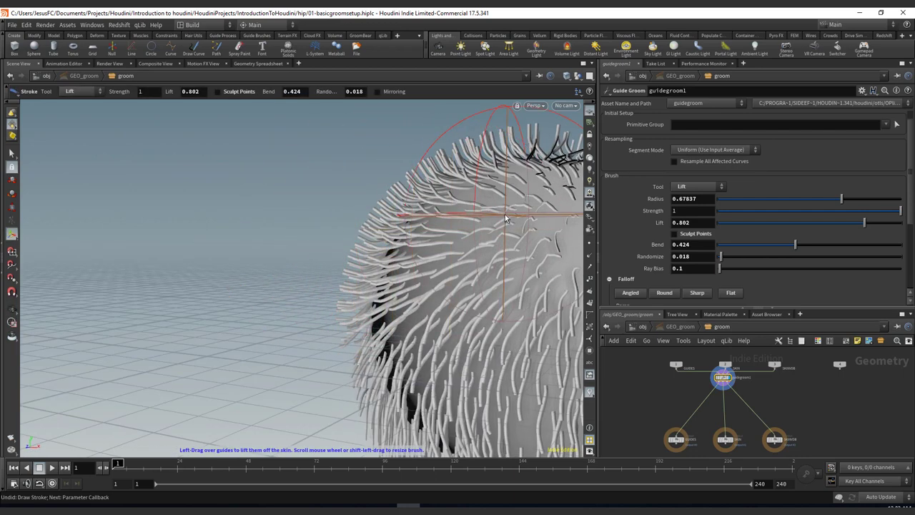
alt+drag(505, 219, 251, 208)
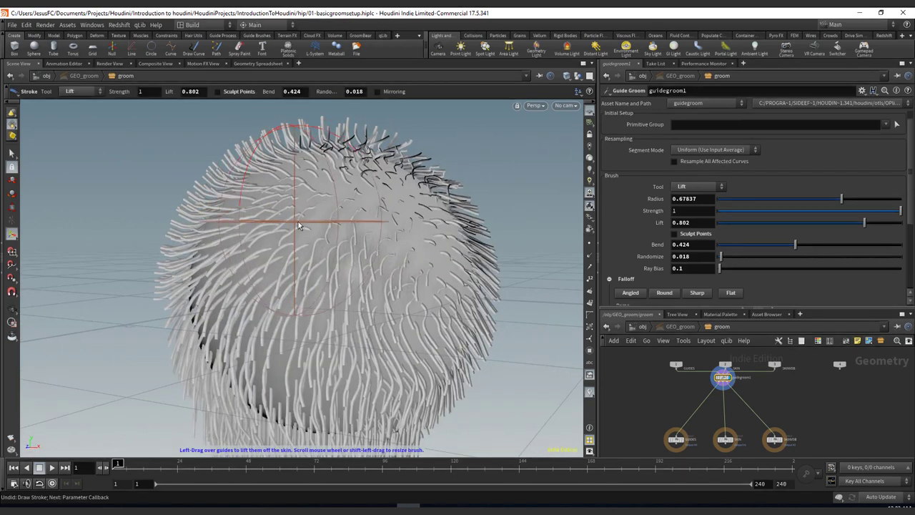